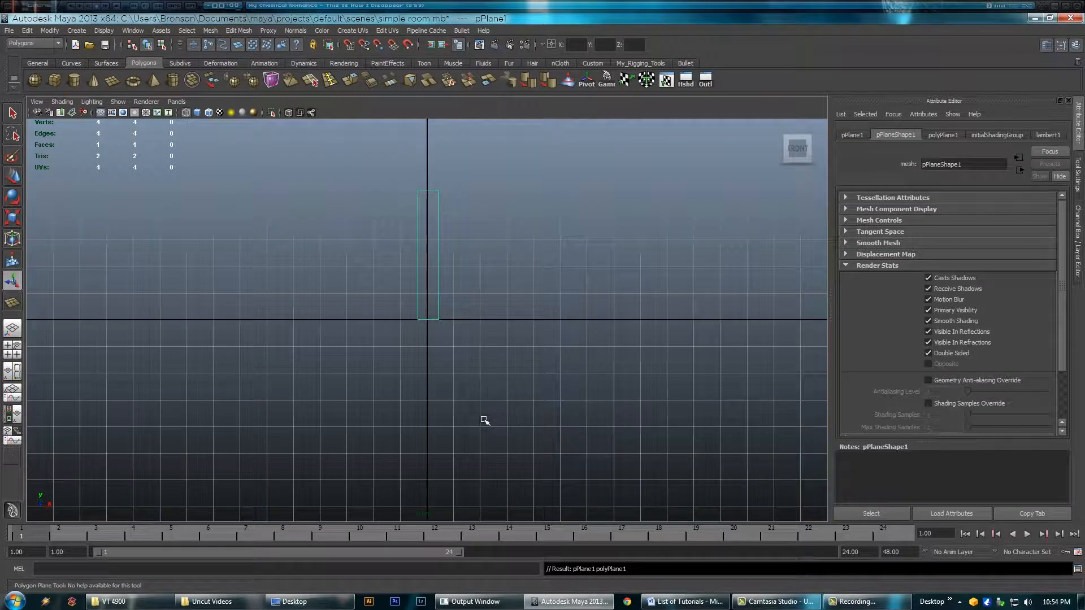
# Step: Show the plane shaded and set its subdivisions to 3 in width and 5 in height
pyautogui.press('5')
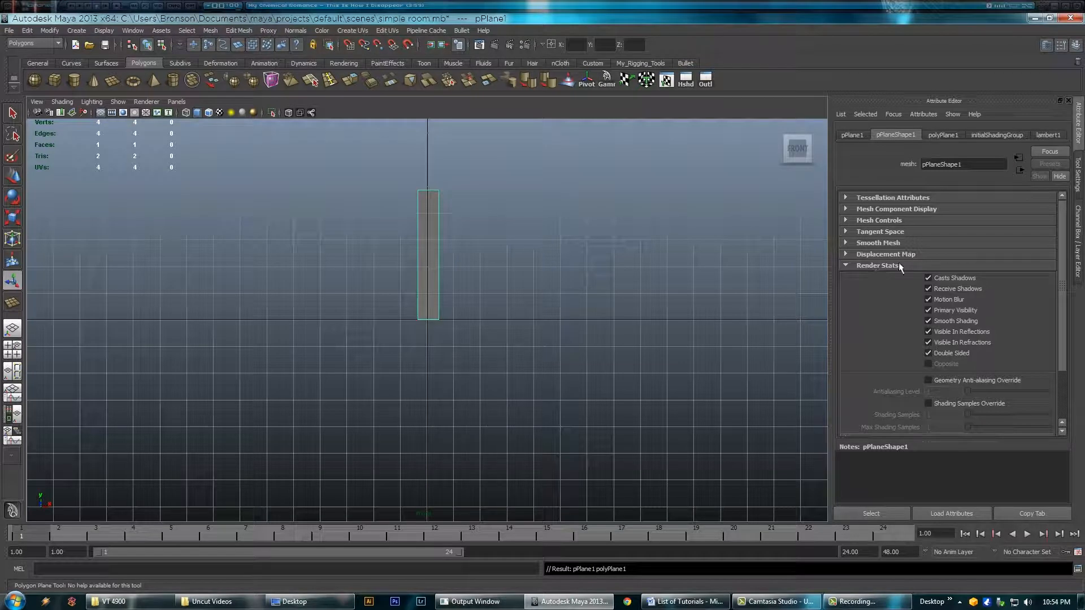
pyautogui.click(1079, 222)
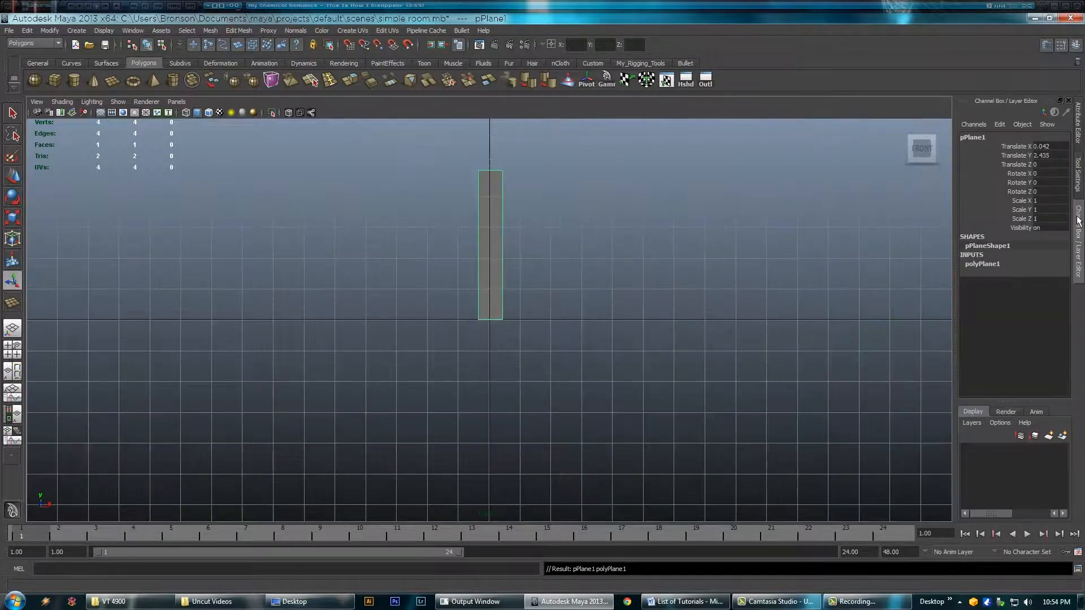
pyautogui.click(981, 263)
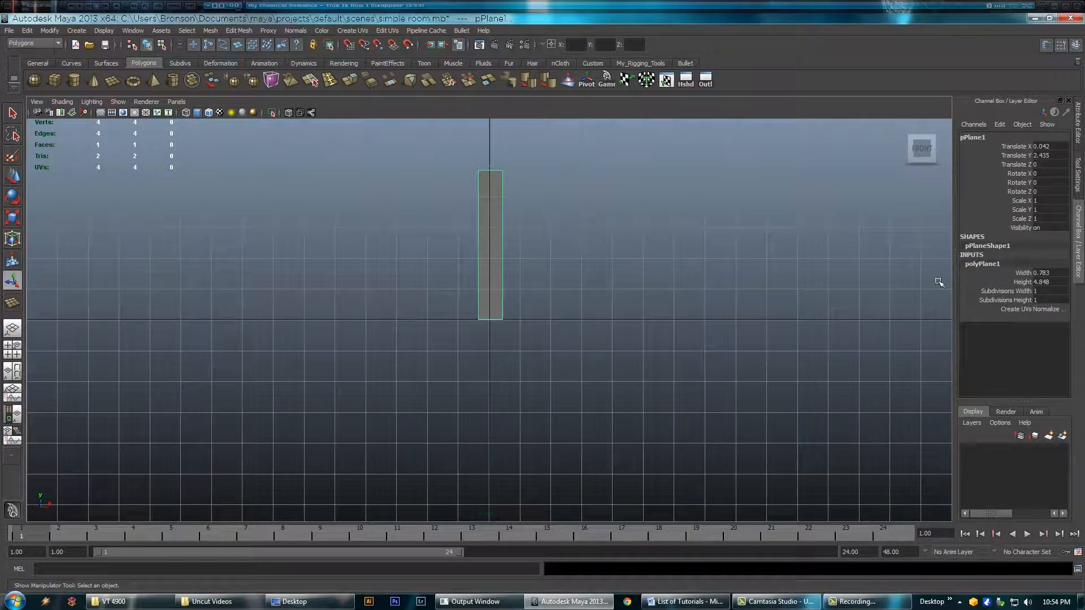
pyautogui.click(1017, 291)
pyautogui.moveTo(760, 269)
pyautogui.mouseDown(button='middle')
pyautogui.moveTo(777, 267)
pyautogui.moveTo(765, 267)
pyautogui.mouseUp(button='middle')
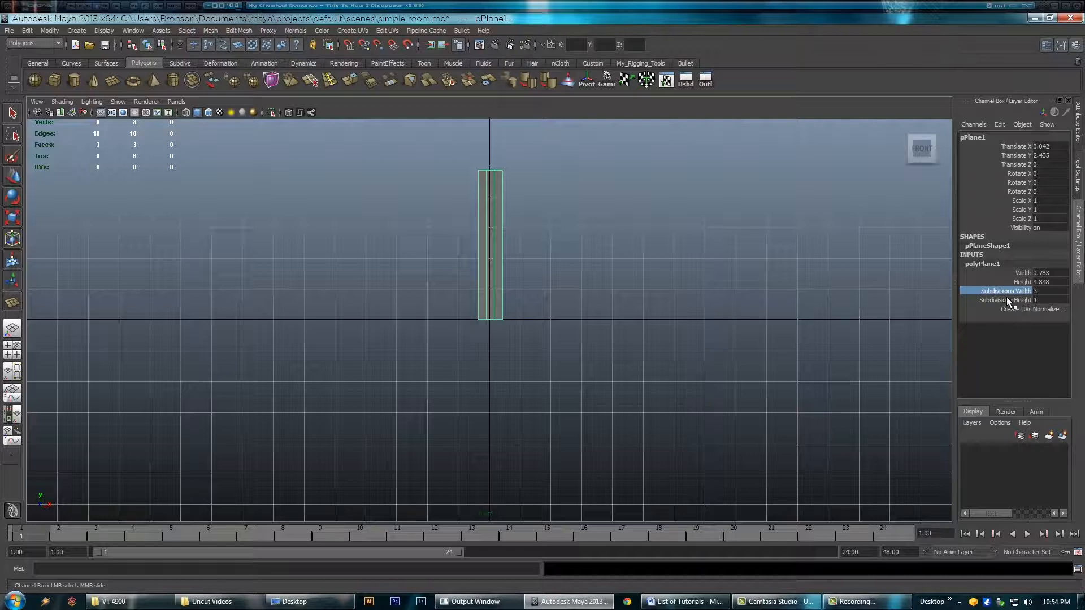
pyautogui.moveTo(767, 277); pyautogui.dragTo(808, 286, button='middle')
pyautogui.click(990, 300)
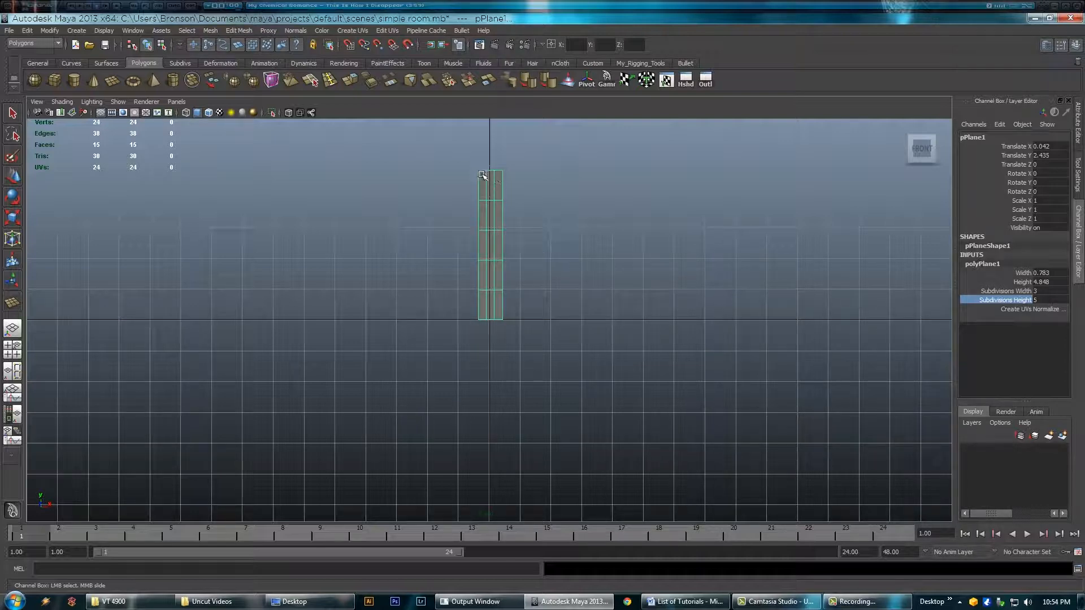
# Step: Lower the two left vertices of the plane's top row, and lower the outer corner vertex further to start a curved top
pyautogui.keyDown('alt'); pyautogui.moveTo(547, 283); pyautogui.dragTo(882, 303, button='right'); pyautogui.keyUp('alt')
pyautogui.keyDown('alt'); pyautogui.moveTo(483, 272); pyautogui.dragTo(478, 410, button='middle'); pyautogui.keyUp('alt')
pyautogui.keyDown('alt'); pyautogui.moveTo(590, 340); pyautogui.dragTo(639, 271, button='right'); pyautogui.keyUp('alt')
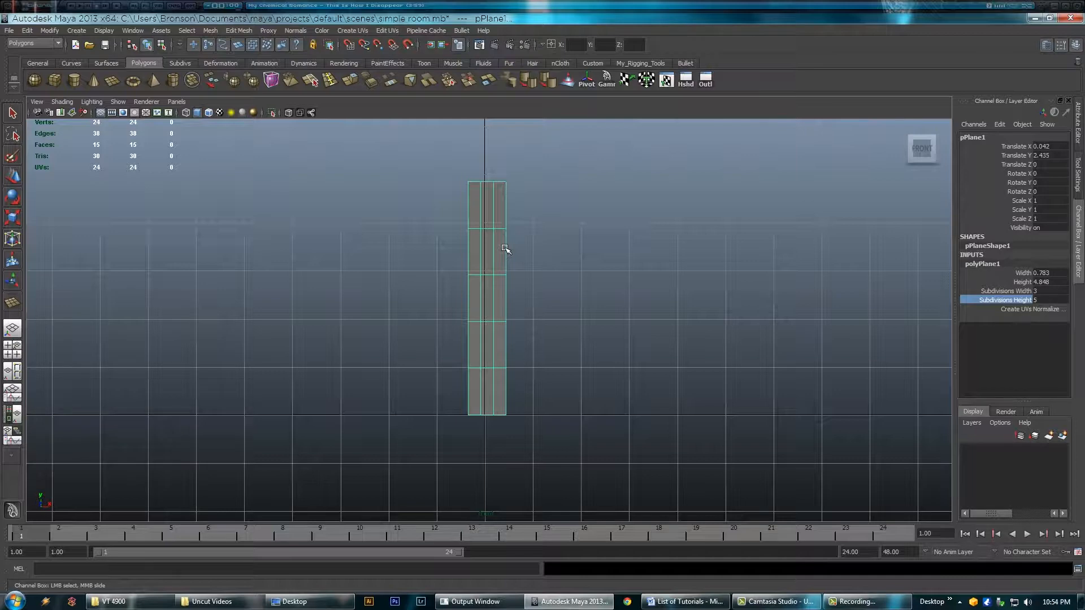
pyautogui.moveTo(468, 185); pyautogui.dragTo(435, 184, button='right')
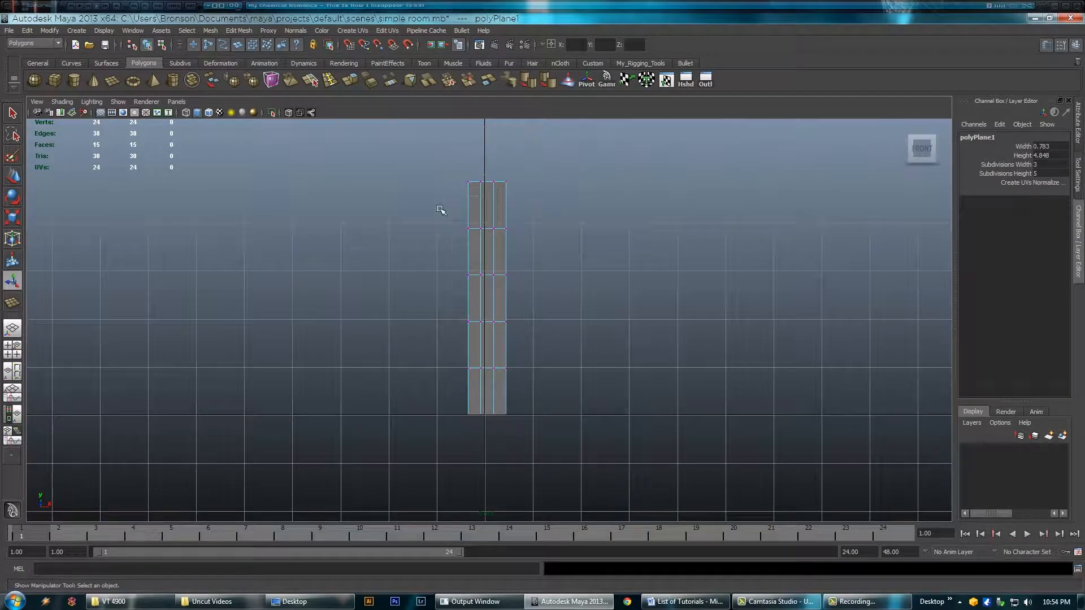
pyautogui.moveTo(440, 209); pyautogui.dragTo(482, 201)
pyautogui.press('w')
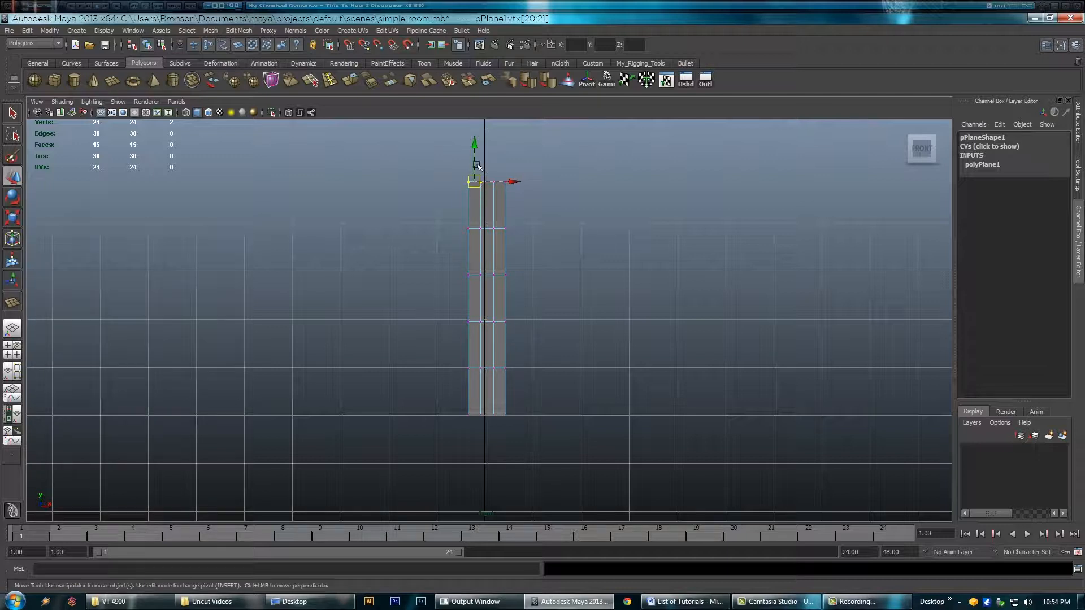
pyautogui.moveTo(473, 142); pyautogui.dragTo(475, 162)
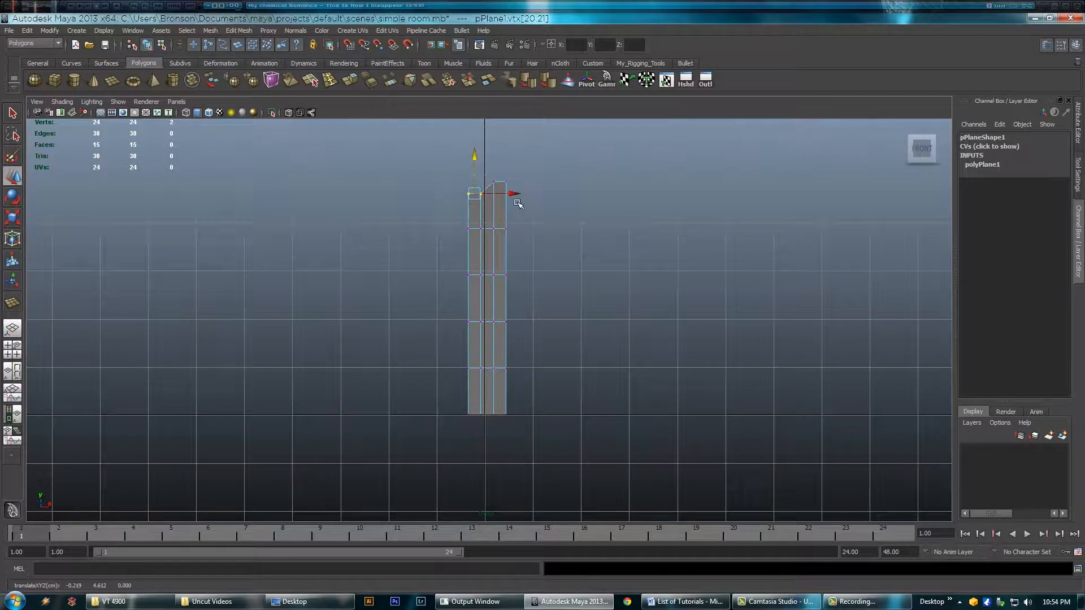
pyautogui.click(472, 196)
pyautogui.moveTo(467, 160); pyautogui.dragTo(470, 177)
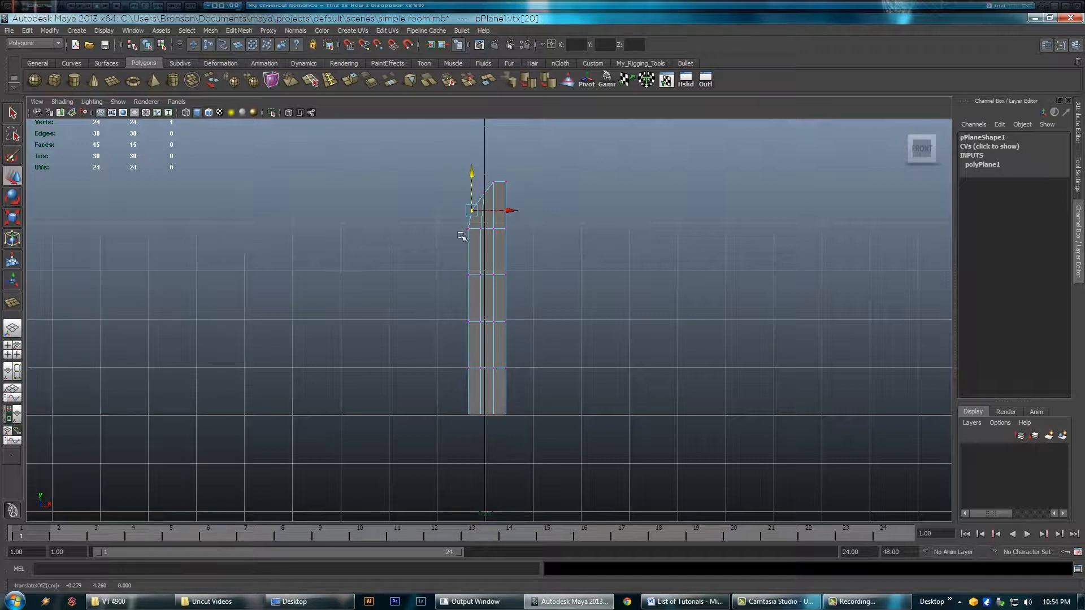
# Step: Move the left-edge vertices of the two middle rows slightly inward to indent the profile
pyautogui.moveTo(462, 270); pyautogui.dragTo(511, 276)
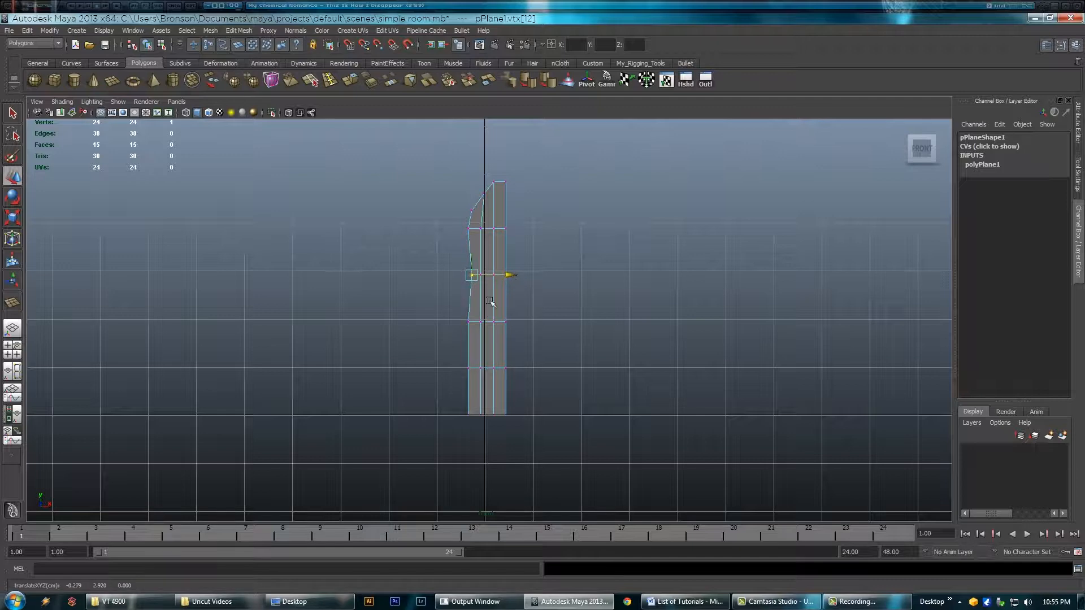
pyautogui.moveTo(439, 311); pyautogui.dragTo(510, 322)
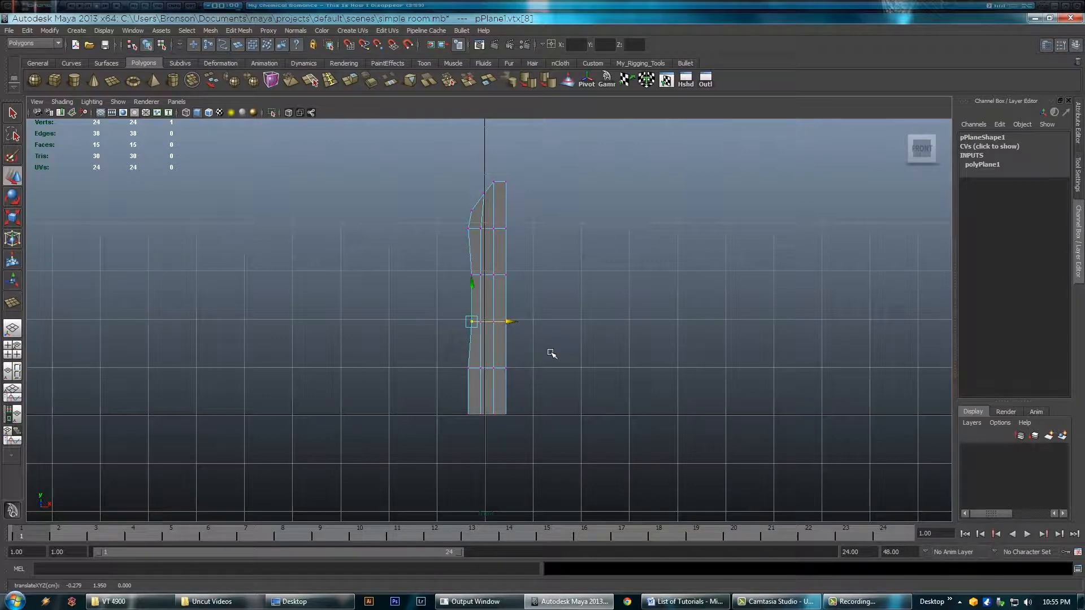
# Step: Fine-tune the heights of the two leftmost top vertices to smooth the profile's rounded shoulder
pyautogui.click(482, 191)
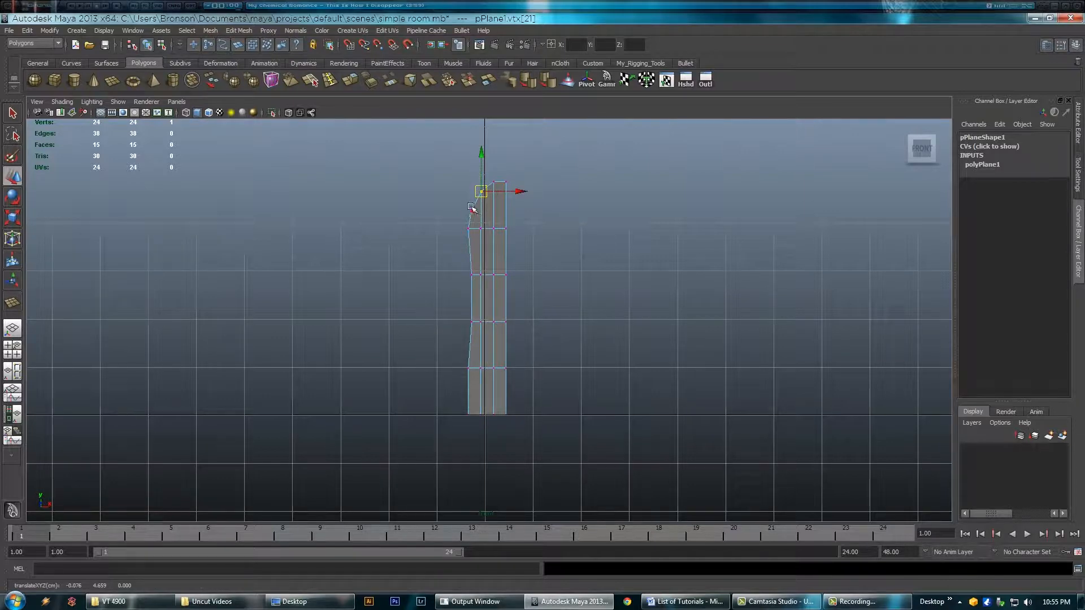
pyautogui.click(471, 208)
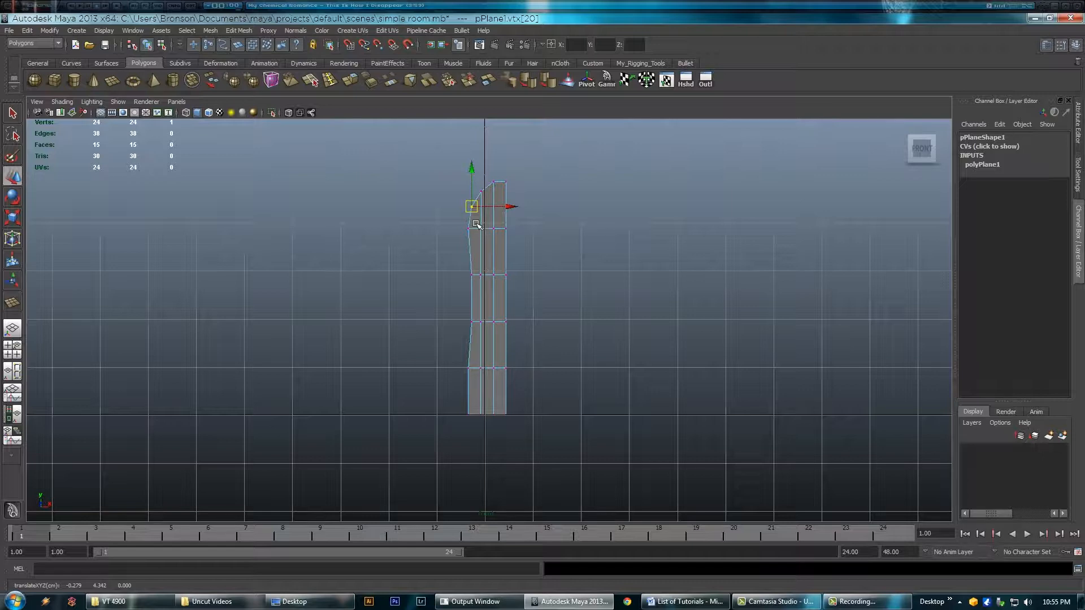
pyautogui.moveTo(473, 207)
pyautogui.mouseDown()
pyautogui.moveTo(453, 198)
pyautogui.moveTo(465, 209)
pyautogui.mouseUp()
pyautogui.hotkey('ctrl', 'z')
pyautogui.moveTo(472, 168); pyautogui.dragTo(471, 171)
pyautogui.click(481, 192)
pyautogui.moveTo(481, 192); pyautogui.dragTo(485, 193)
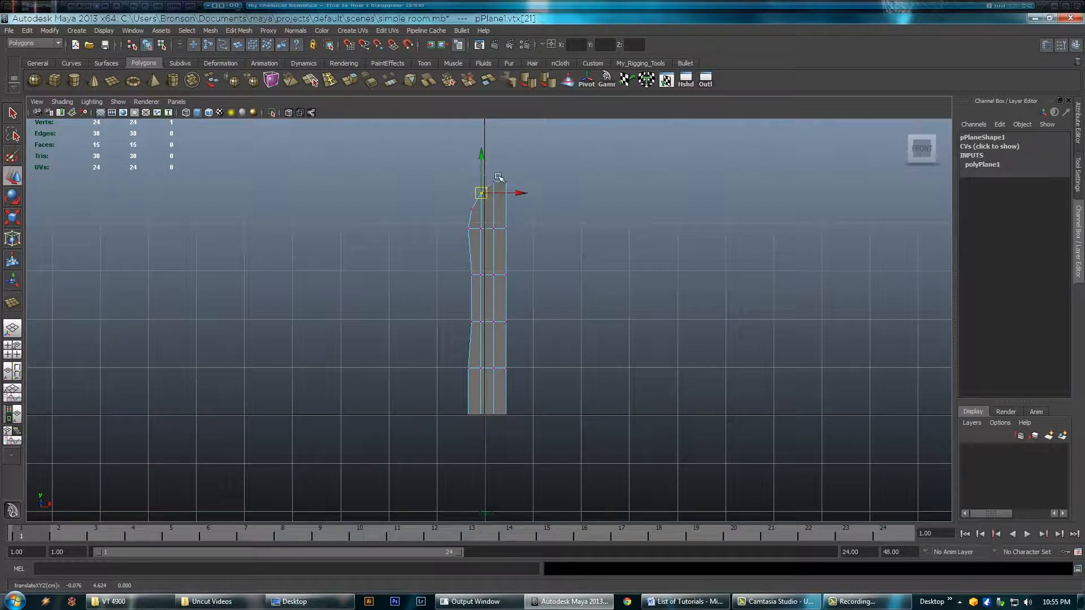
# Step: Lower the third top vertex slightly and nudge the left-edge vertices below the curve to even out the rounding
pyautogui.click(492, 184)
pyautogui.moveTo(492, 184); pyautogui.dragTo(493, 185)
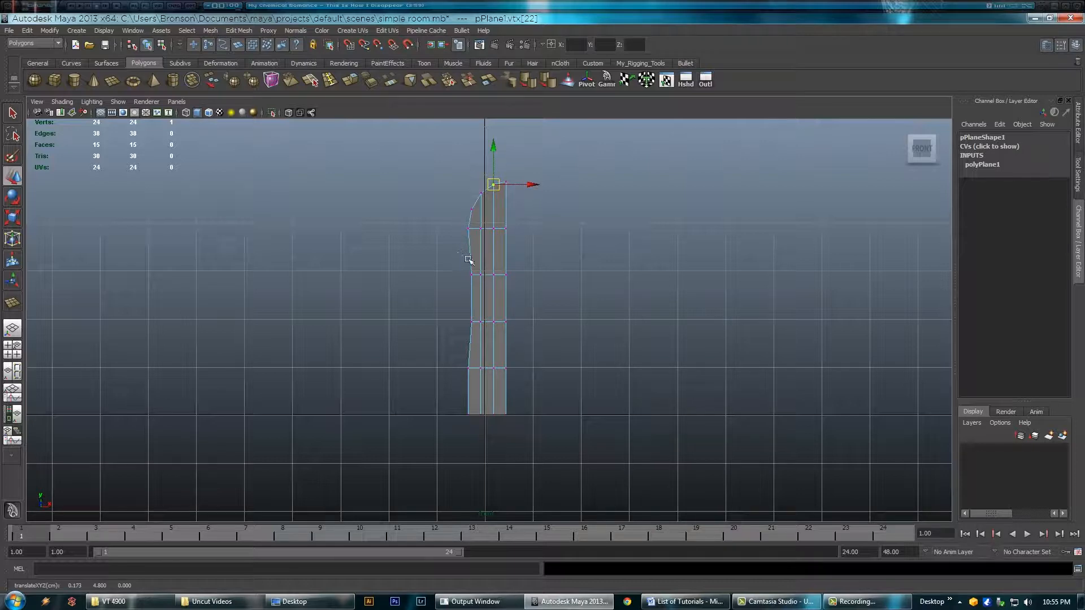
pyautogui.click(471, 228)
pyautogui.click(472, 211)
pyautogui.moveTo(473, 213); pyautogui.dragTo(473, 212)
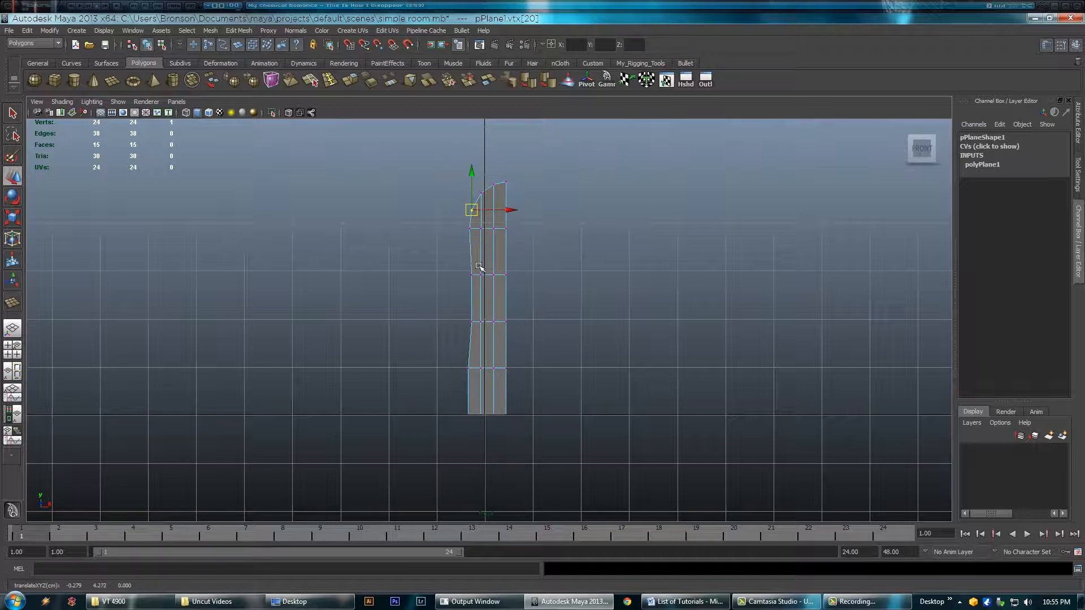
# Step: Move the two middle left-edge vertices further inward, and form a taller, wider base by raising its upper row and pushing its left side outward
pyautogui.click(474, 298)
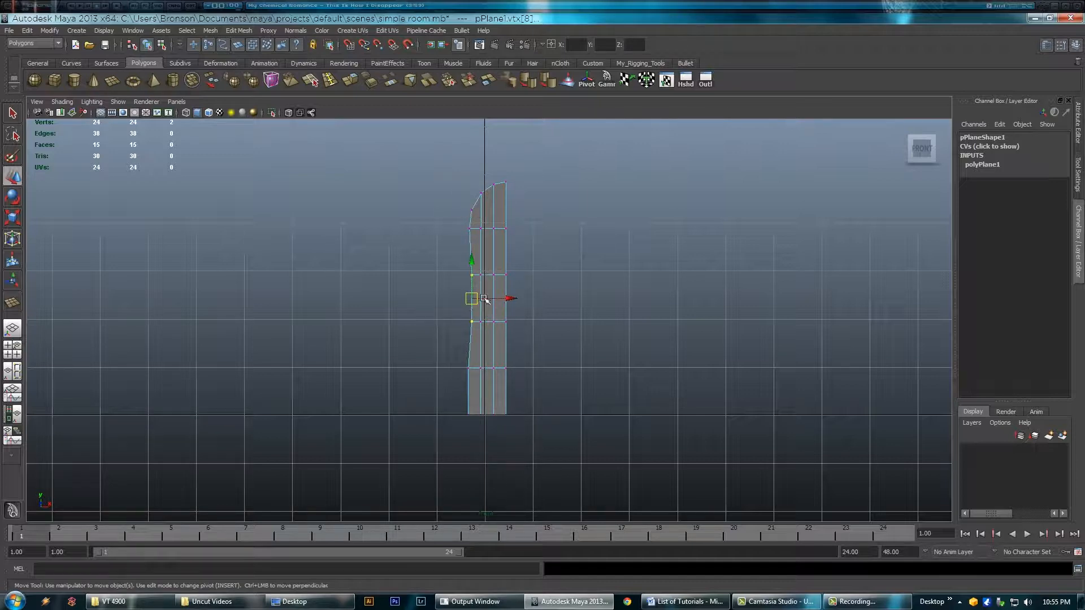
pyautogui.moveTo(507, 298); pyautogui.dragTo(510, 298)
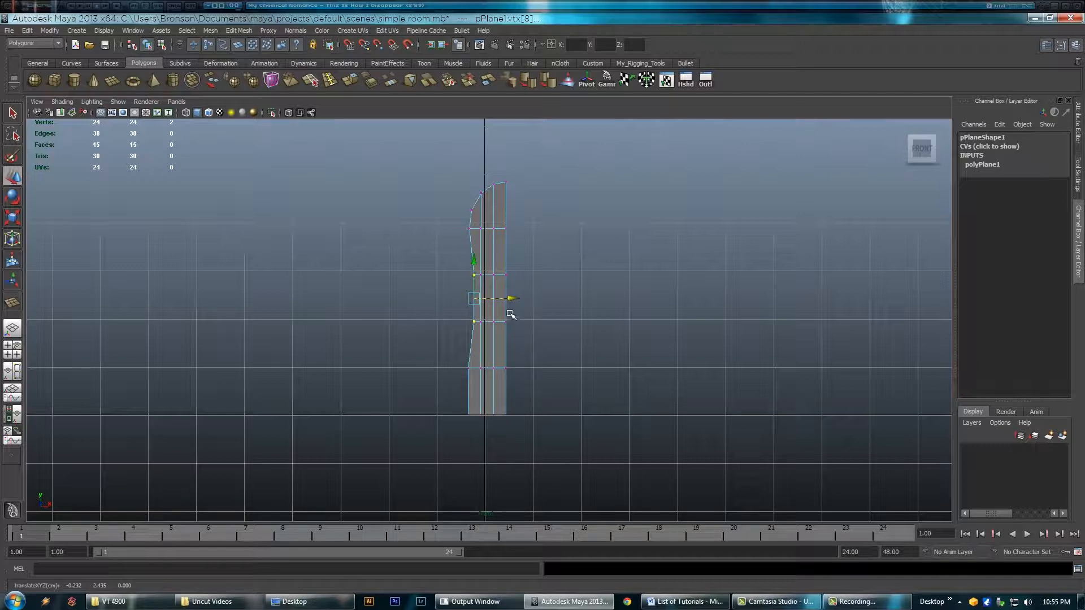
pyautogui.click(567, 317)
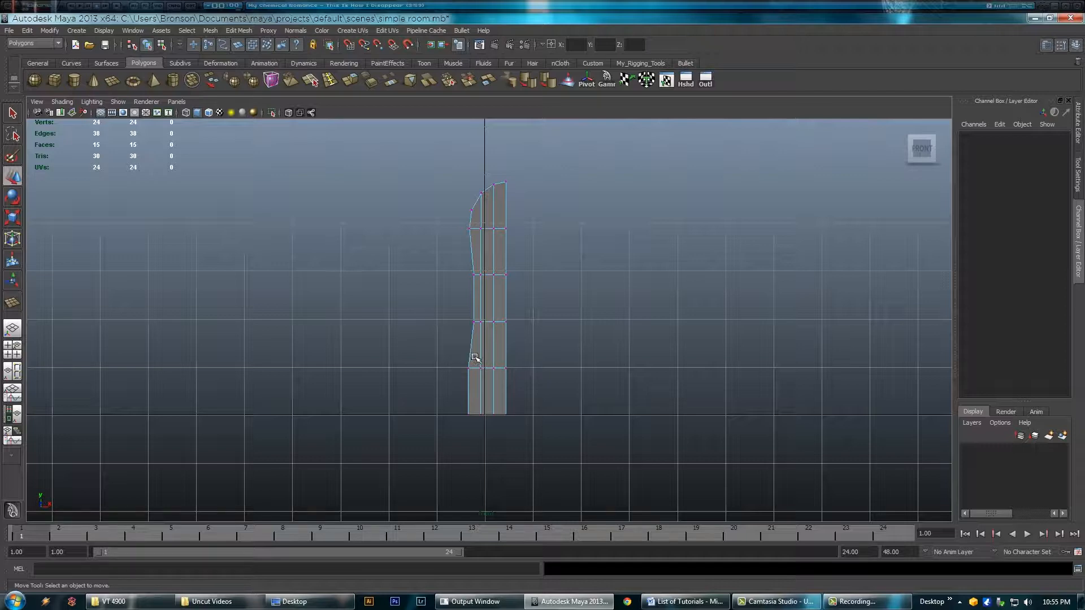
pyautogui.moveTo(439, 388); pyautogui.dragTo(439, 451)
pyautogui.moveTo(504, 373); pyautogui.dragTo(502, 373)
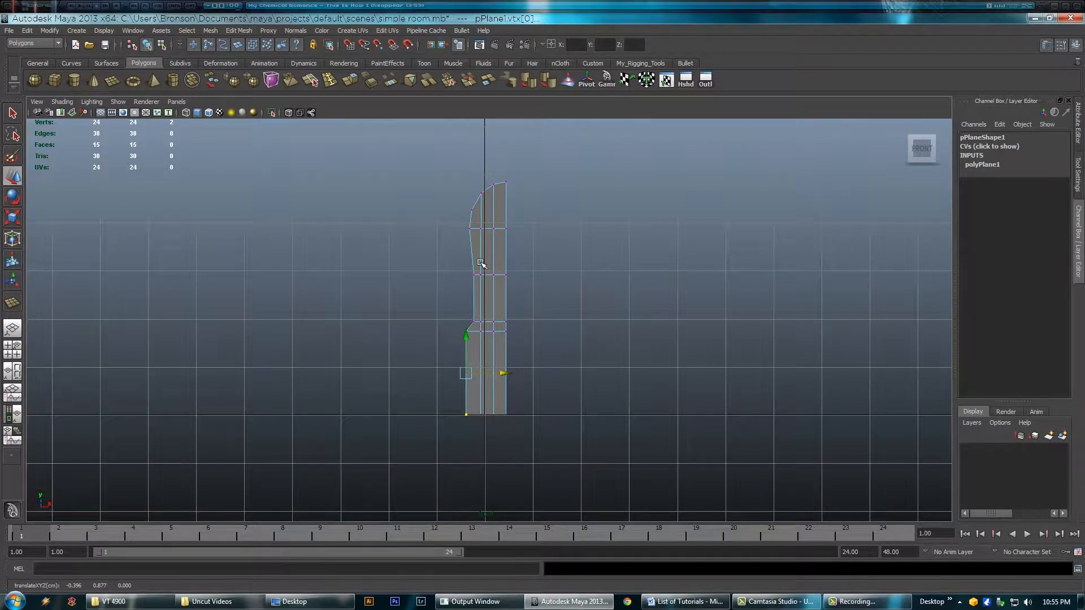
# Step: Raise the upper-middle vertex row to just below the rounded top and adjust the left vertex above it to shape the lip
pyautogui.moveTo(506, 269); pyautogui.dragTo(446, 292)
pyautogui.moveTo(491, 238); pyautogui.dragTo(491, 203)
pyautogui.click(472, 226)
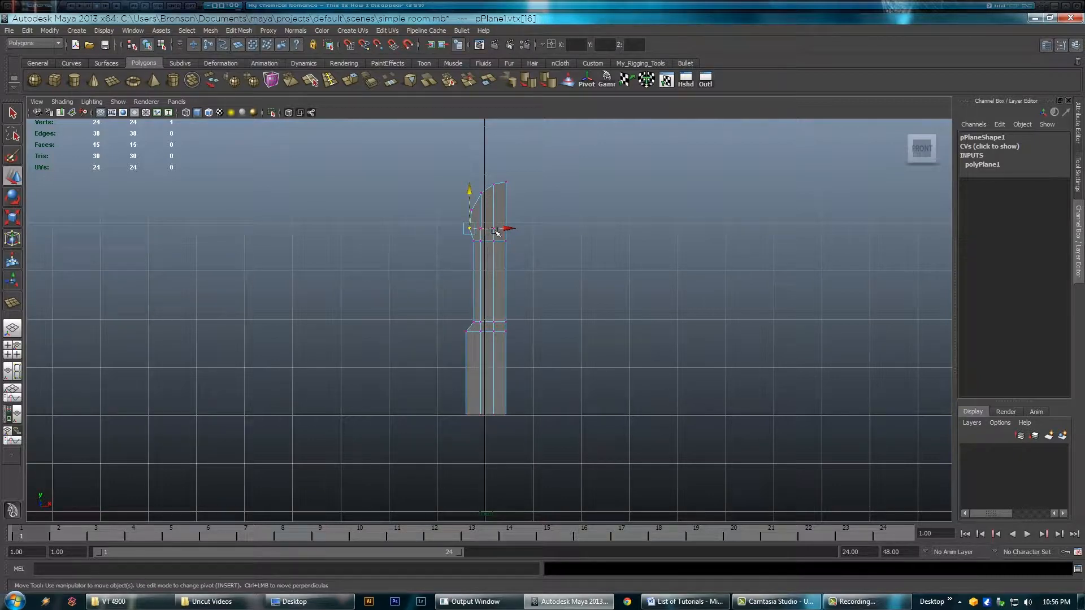
pyautogui.click(537, 273)
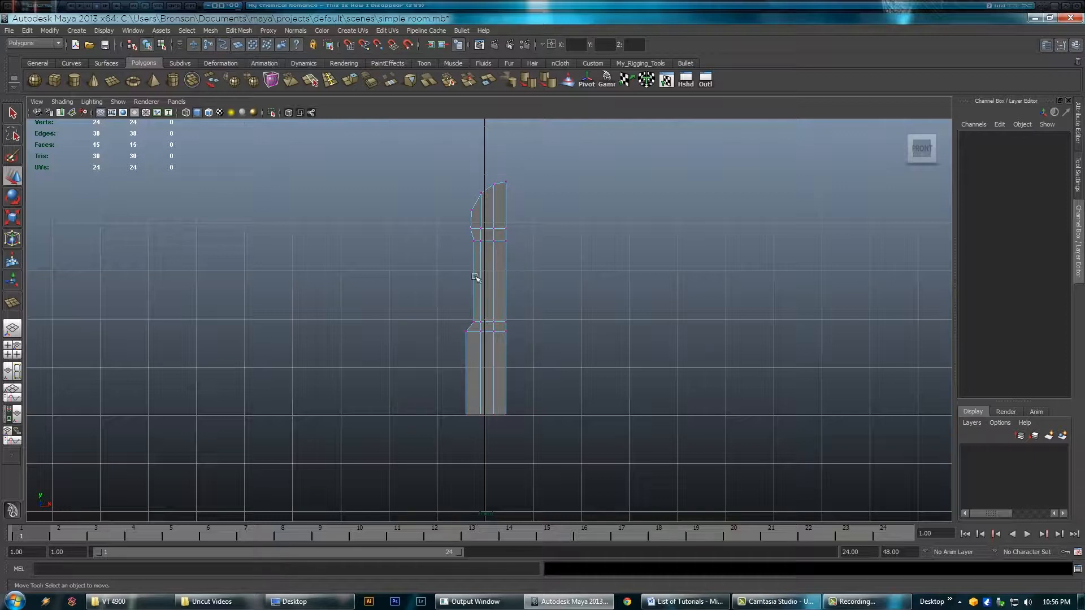
# Step: In the perspective view, select the whole profile and extrude it about 10.9 units into a long board
pyautogui.press('space')
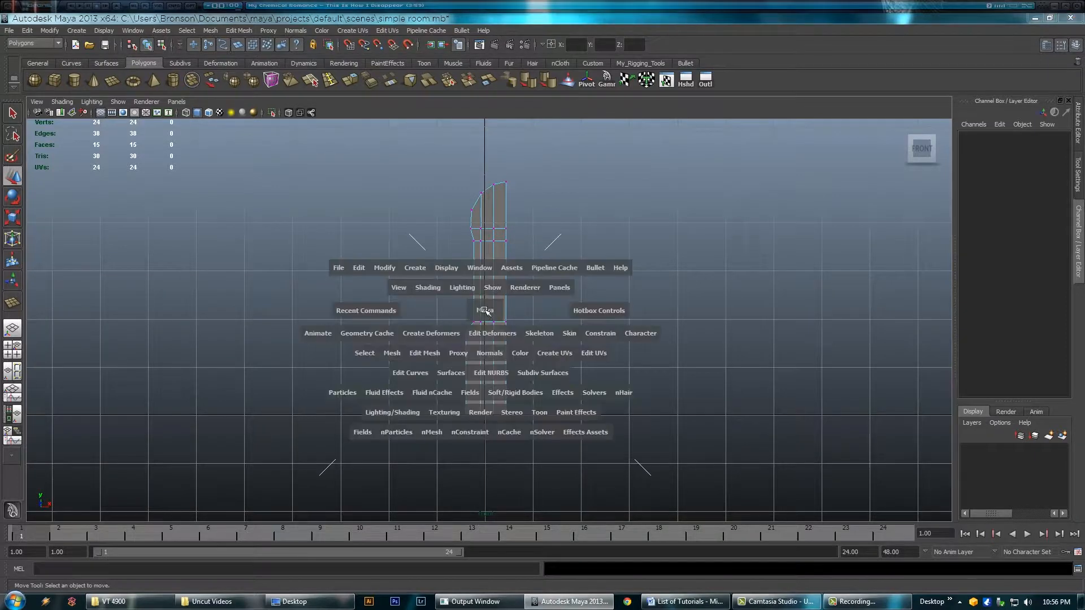
pyautogui.press('space')
pyautogui.keyDown('alt'); pyautogui.moveTo(459, 315); pyautogui.dragTo(491, 249); pyautogui.keyUp('alt')
pyautogui.moveTo(491, 248); pyautogui.dragTo(496, 243, button='right')
pyautogui.click(495, 243)
pyautogui.keyDown('alt'); pyautogui.moveTo(513, 296); pyautogui.dragTo(486, 305); pyautogui.keyUp('alt')
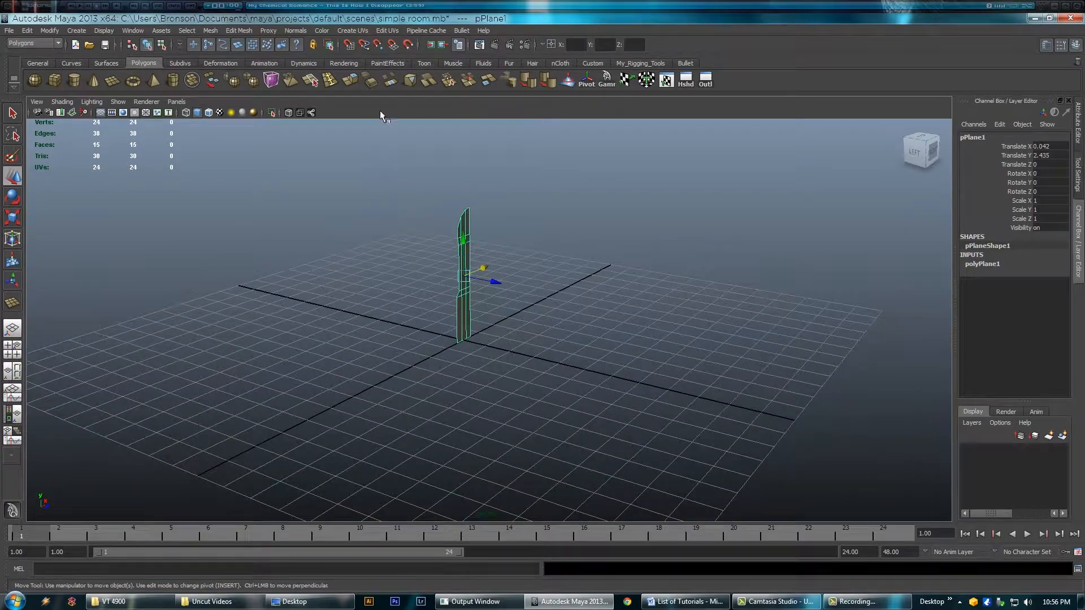
pyautogui.click(349, 82)
pyautogui.moveTo(513, 332); pyautogui.dragTo(808, 395)
pyautogui.keyDown('alt'); pyautogui.moveTo(653, 374); pyautogui.dragTo(497, 334); pyautogui.keyUp('alt')
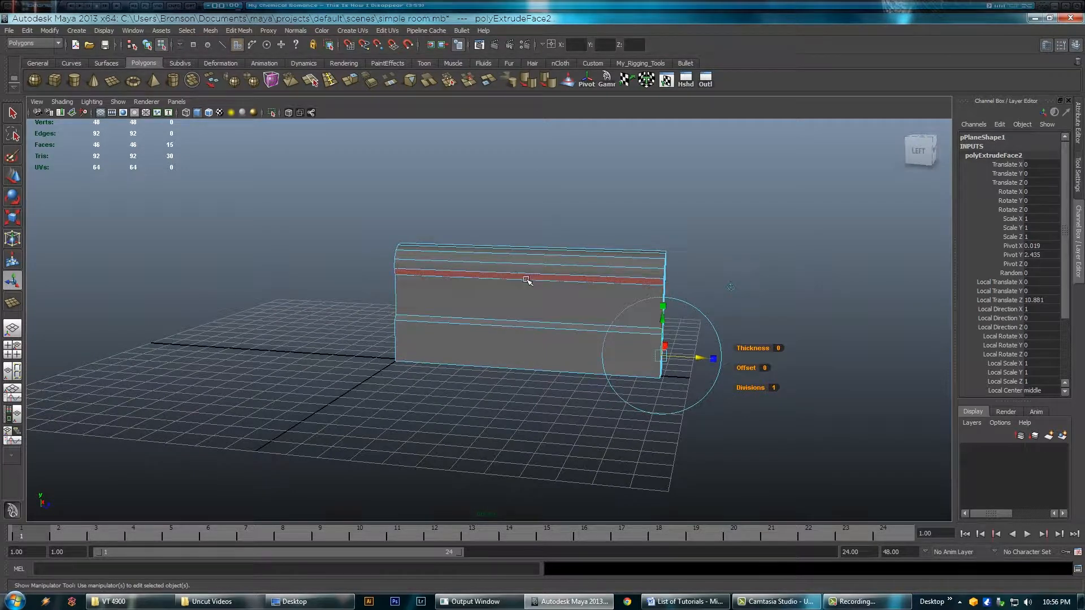
# Step: Lengthen the extruded board further along its depth and return to object mode with the board selected
pyautogui.keyDown('alt'); pyautogui.moveTo(561, 307); pyautogui.dragTo(427, 316, button='middle'); pyautogui.keyUp('alt')
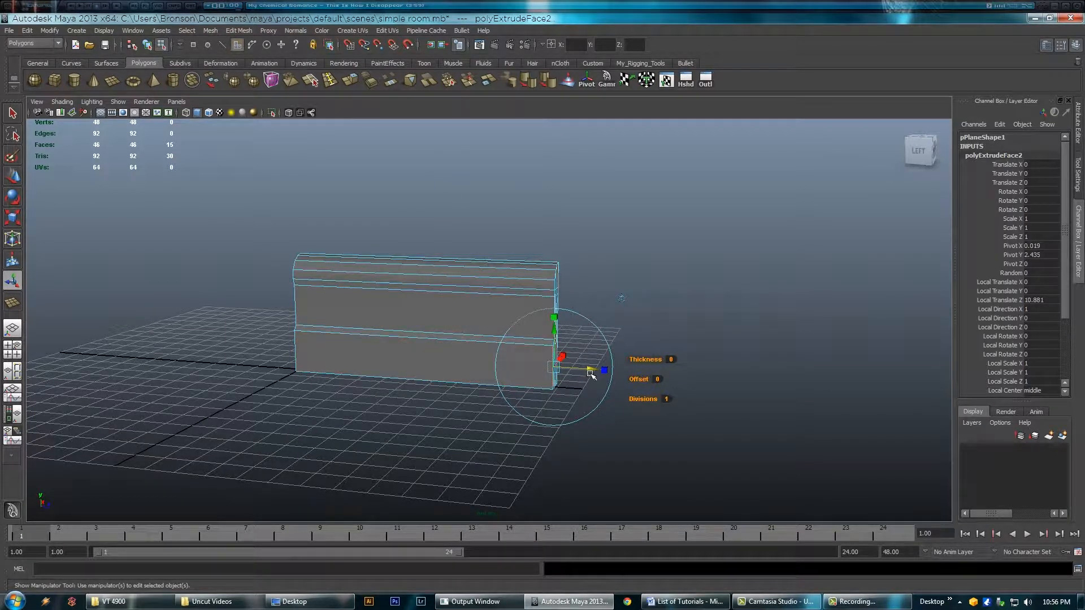
pyautogui.moveTo(592, 372); pyautogui.dragTo(380, 331)
pyautogui.moveTo(379, 330); pyautogui.dragTo(412, 306, button='right')
pyautogui.moveTo(416, 317)
pyautogui.keyDown('alt'); pyautogui.mouseDown()
pyautogui.moveTo(361, 311)
pyautogui.moveTo(424, 314)
pyautogui.moveTo(426, 333)
pyautogui.moveTo(395, 316)
pyautogui.mouseUp(); pyautogui.keyUp('alt')
pyautogui.click(356, 293)
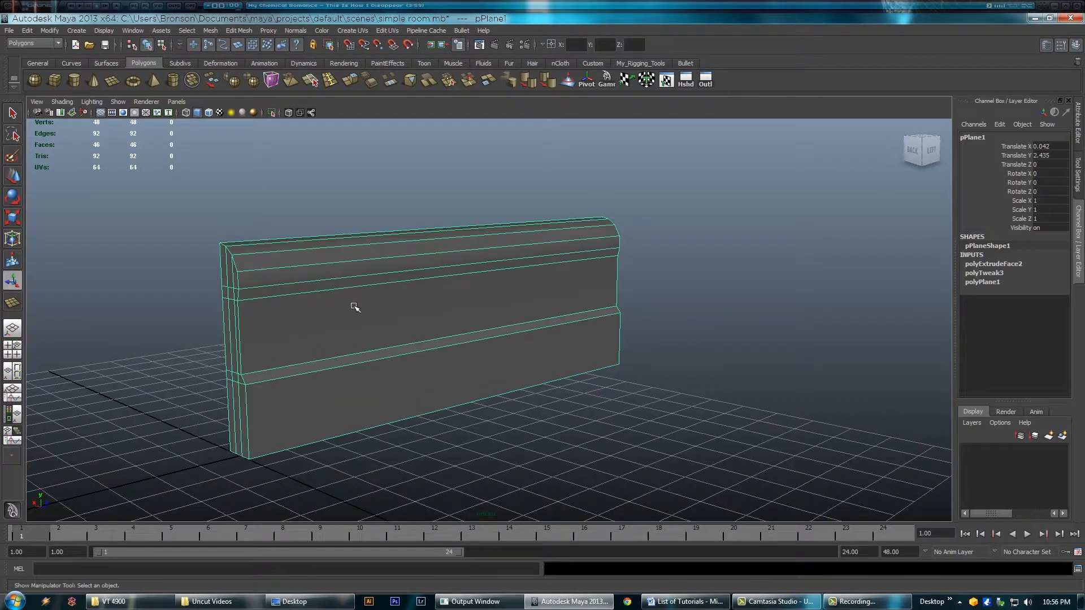
# Step: Select the lengthwise edge beneath the board's rounded top lip and apply Harden Edge to it
pyautogui.keyDown('alt'); pyautogui.moveTo(356, 294); pyautogui.dragTo(435, 311, button='middle'); pyautogui.keyUp('alt')
pyautogui.keyDown('alt'); pyautogui.moveTo(434, 310); pyautogui.dragTo(487, 310, button='right'); pyautogui.keyUp('alt')
pyautogui.moveTo(378, 275); pyautogui.dragTo(381, 262, button='right')
pyautogui.click(386, 276)
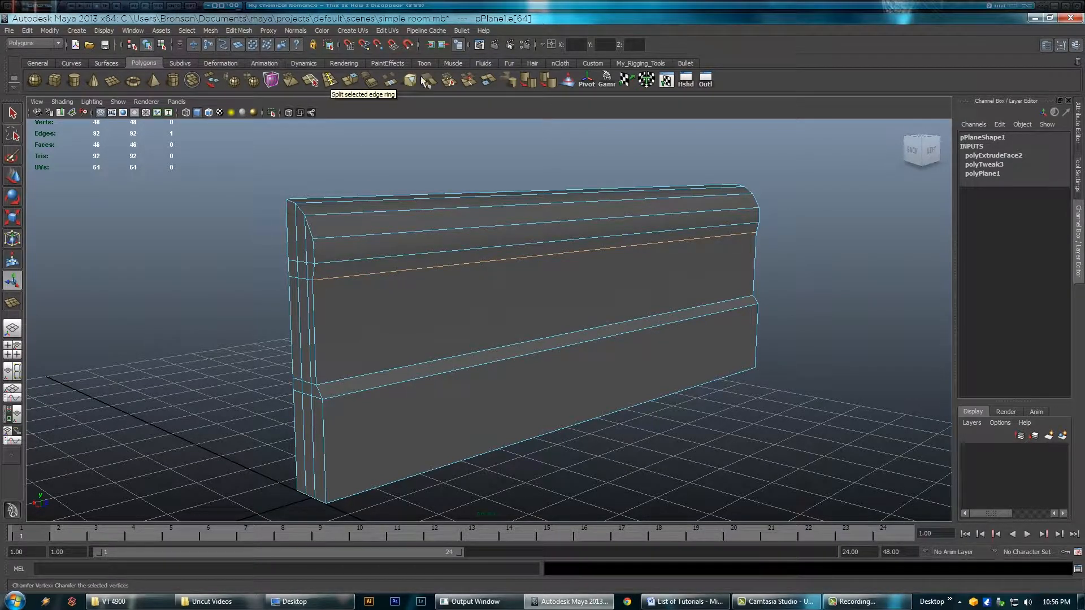
pyautogui.click(531, 84)
pyautogui.click(296, 31)
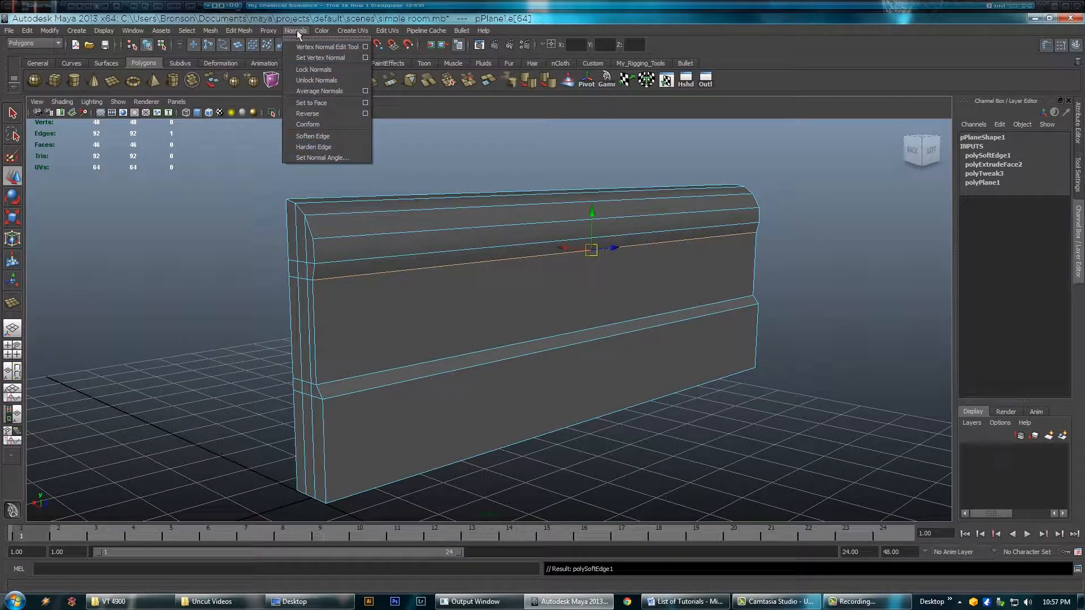
pyautogui.click(327, 148)
# Step: Return to object mode and inspect the board's edge shading from several angles
pyautogui.keyDown('alt'); pyautogui.moveTo(525, 273); pyautogui.dragTo(748, 244); pyautogui.keyUp('alt')
pyautogui.click(656, 276)
pyautogui.keyDown('alt'); pyautogui.moveTo(656, 277); pyautogui.dragTo(496, 242); pyautogui.keyUp('alt')
pyautogui.moveTo(496, 242); pyautogui.dragTo(540, 228, button='right')
pyautogui.keyDown('alt'); pyautogui.moveTo(633, 200); pyautogui.dragTo(763, 248); pyautogui.keyUp('alt')
pyautogui.keyDown('alt'); pyautogui.moveTo(762, 247); pyautogui.dragTo(613, 249, button='right'); pyautogui.keyUp('alt')
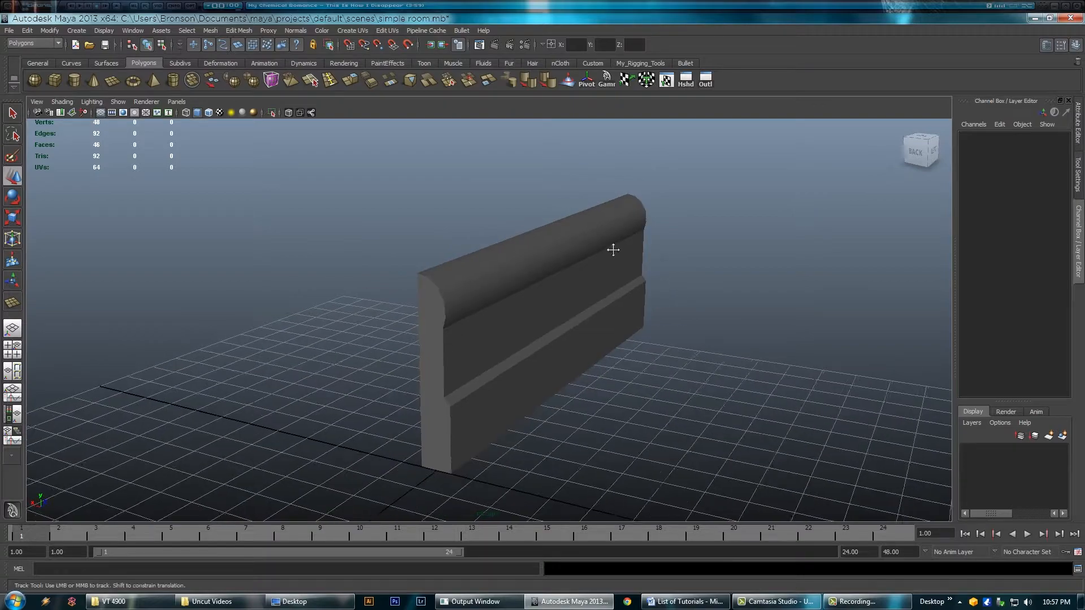
pyautogui.keyDown('alt'); pyautogui.moveTo(613, 249); pyautogui.dragTo(538, 185, button='middle'); pyautogui.keyUp('alt')
pyautogui.keyDown('alt'); pyautogui.moveTo(504, 327); pyautogui.dragTo(475, 290); pyautogui.keyUp('alt')
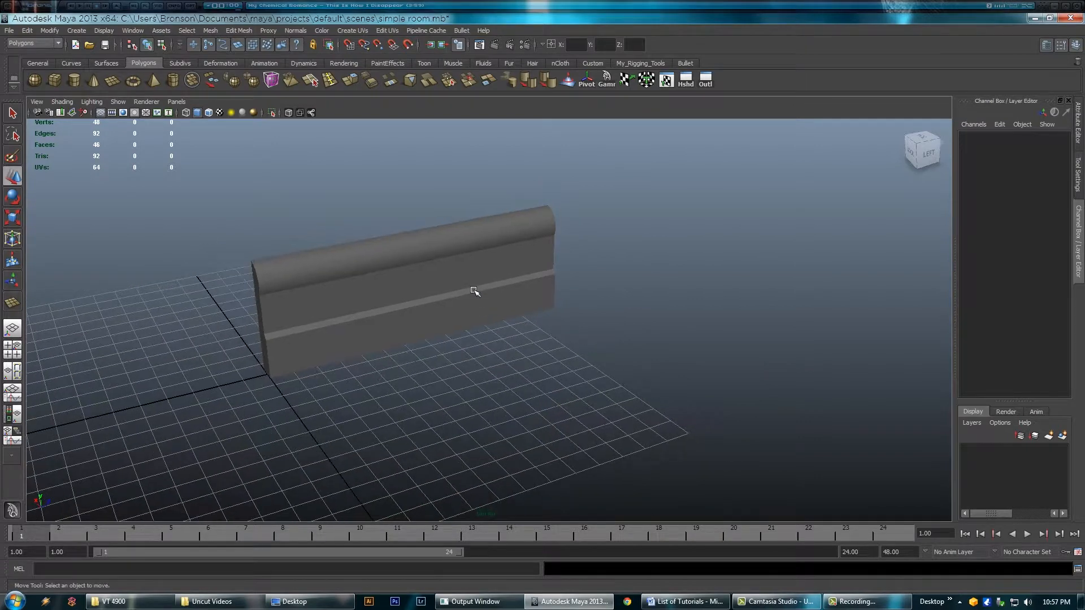
# Step: Duplicate the board and move the copy lengthwise to about 15.1 in Translate Z, just beyond the original's end
pyautogui.click(476, 300)
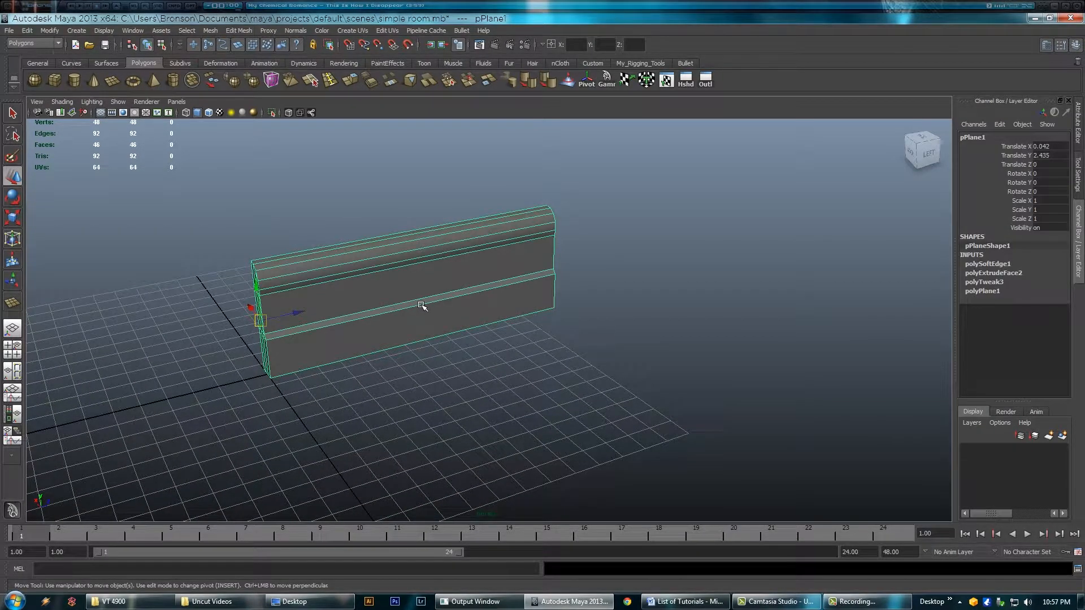
pyautogui.hotkey('ctrl', 'd')
pyautogui.moveTo(298, 313); pyautogui.dragTo(613, 234)
pyautogui.scroll(3, 449, 299)
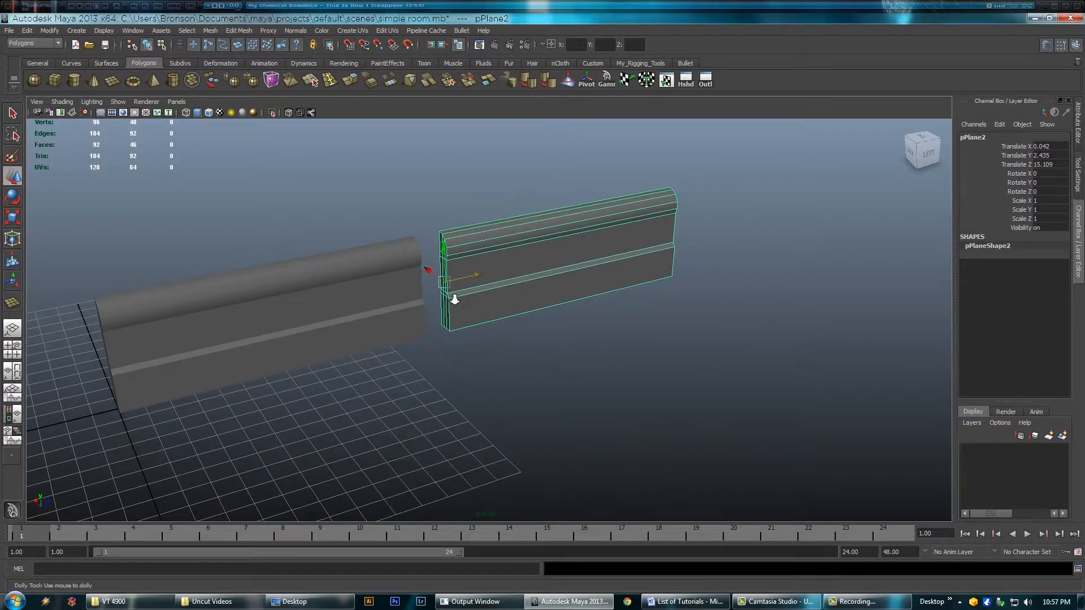
pyautogui.scroll(3, 624, 309)
pyautogui.scroll(3, 552, 315)
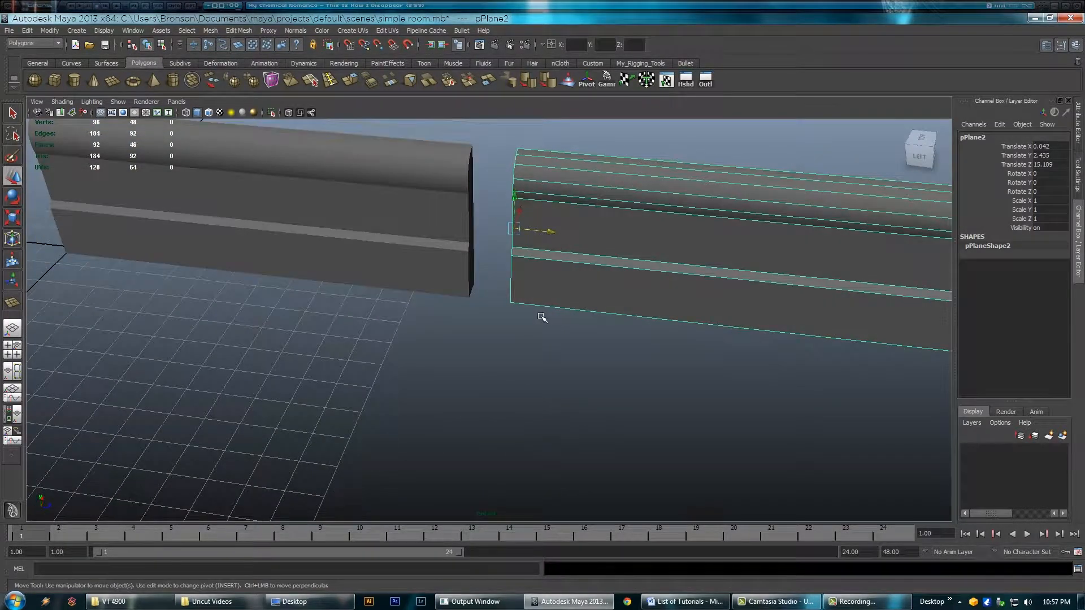
# Step: Rotate the duplicated board 90 degrees about Y so it stands perpendicular to the original
pyautogui.press('e')
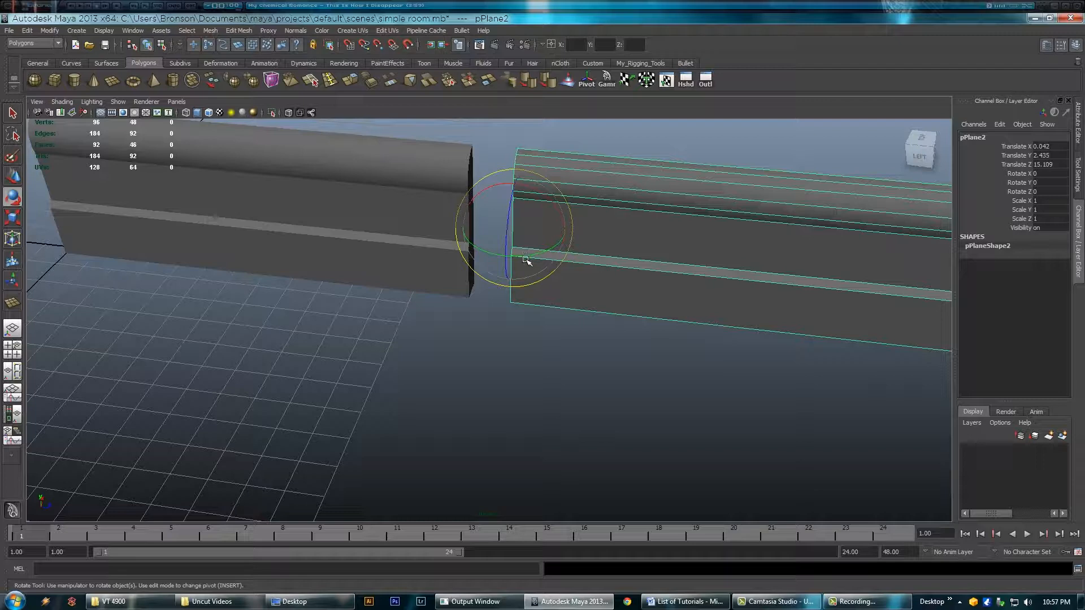
pyautogui.moveTo(535, 259); pyautogui.dragTo(593, 235)
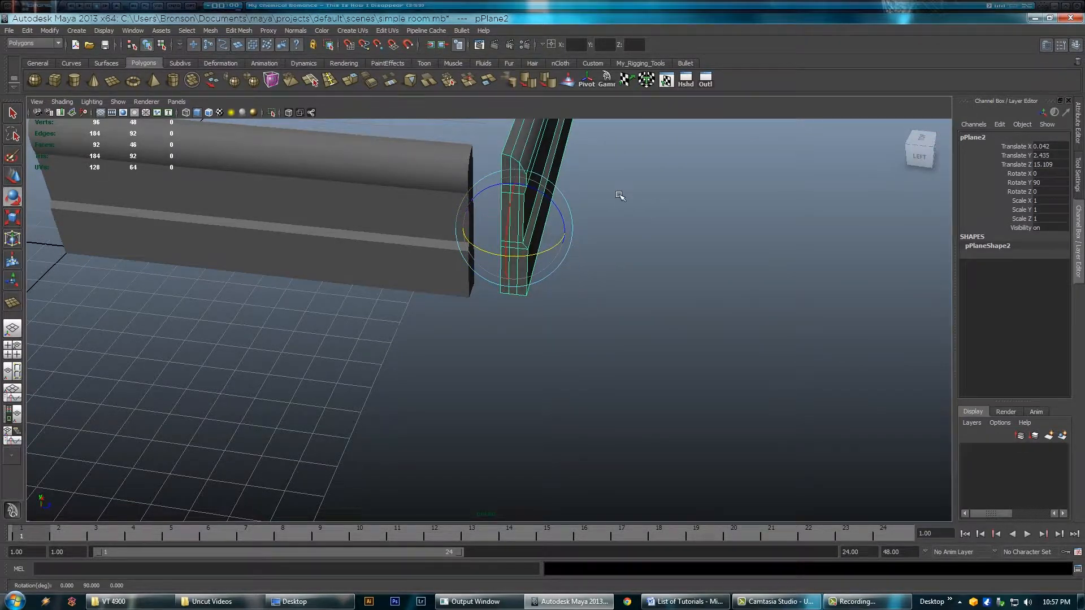
pyautogui.keyDown('alt'); pyautogui.moveTo(613, 218); pyautogui.dragTo(596, 284, button='middle'); pyautogui.keyUp('alt')
pyautogui.keyDown('alt'); pyautogui.moveTo(597, 284); pyautogui.dragTo(724, 254); pyautogui.keyUp('alt')
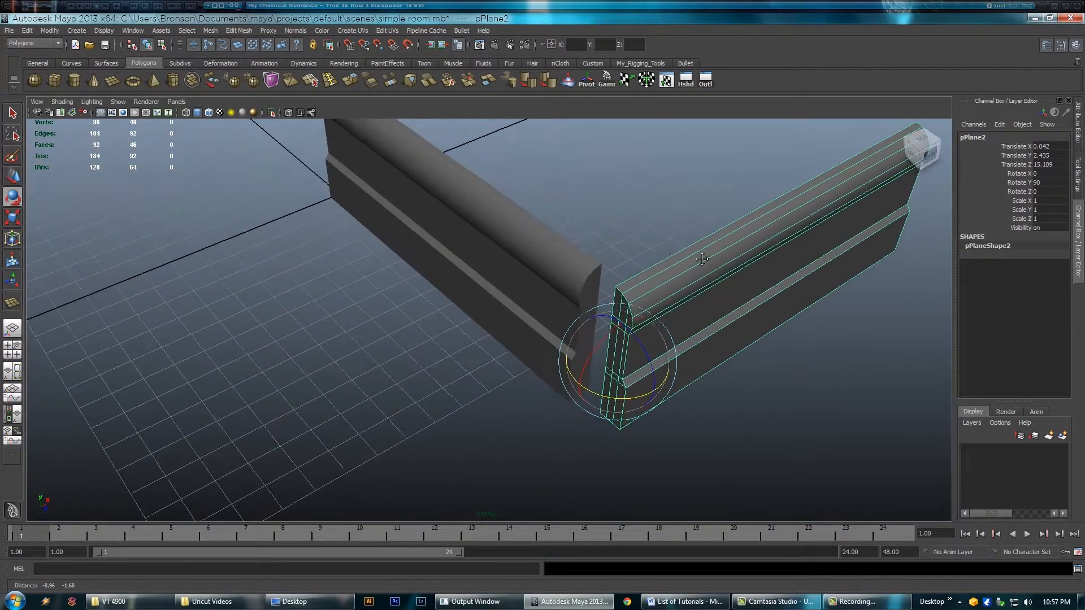
pyautogui.keyDown('alt'); pyautogui.moveTo(724, 254); pyautogui.dragTo(622, 263, button='middle'); pyautogui.keyUp('alt')
pyautogui.keyDown('alt'); pyautogui.moveTo(622, 264); pyautogui.dragTo(652, 270, button='right'); pyautogui.keyUp('alt')
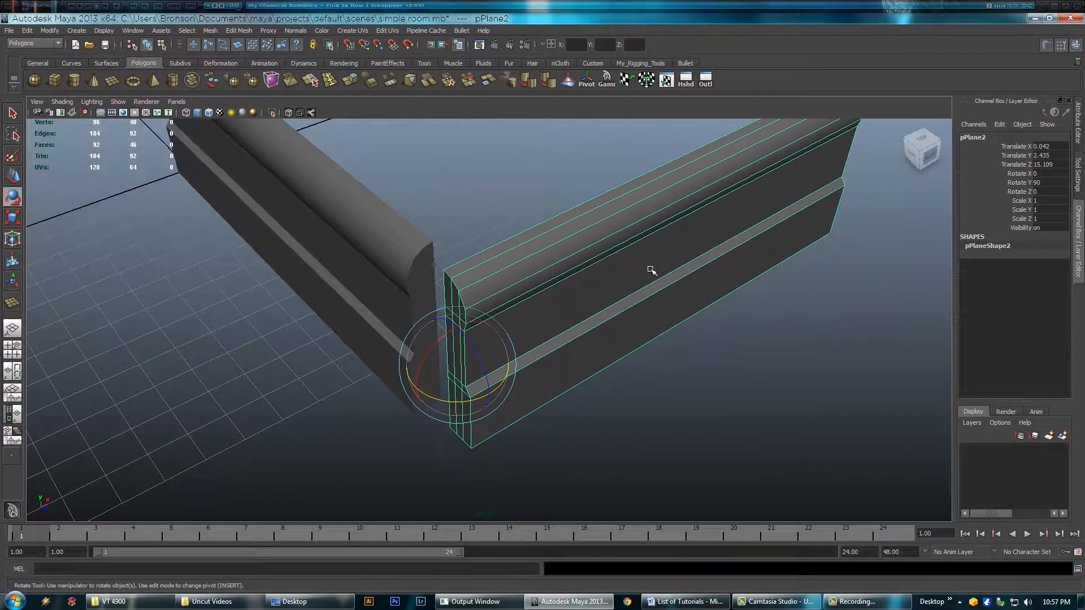
# Step: Move the rotated copy close to the original's end, to about 0.74 in Translate X and 14.15 in Translate Z
pyautogui.press('w')
pyautogui.moveTo(488, 349); pyautogui.dragTo(516, 337)
pyautogui.moveTo(507, 374); pyautogui.dragTo(547, 335)
# Step: In the top view, align the copy's end with the original's corner at about 0.432 in Translate X and 14.193 in Translate Z
pyautogui.press('space')
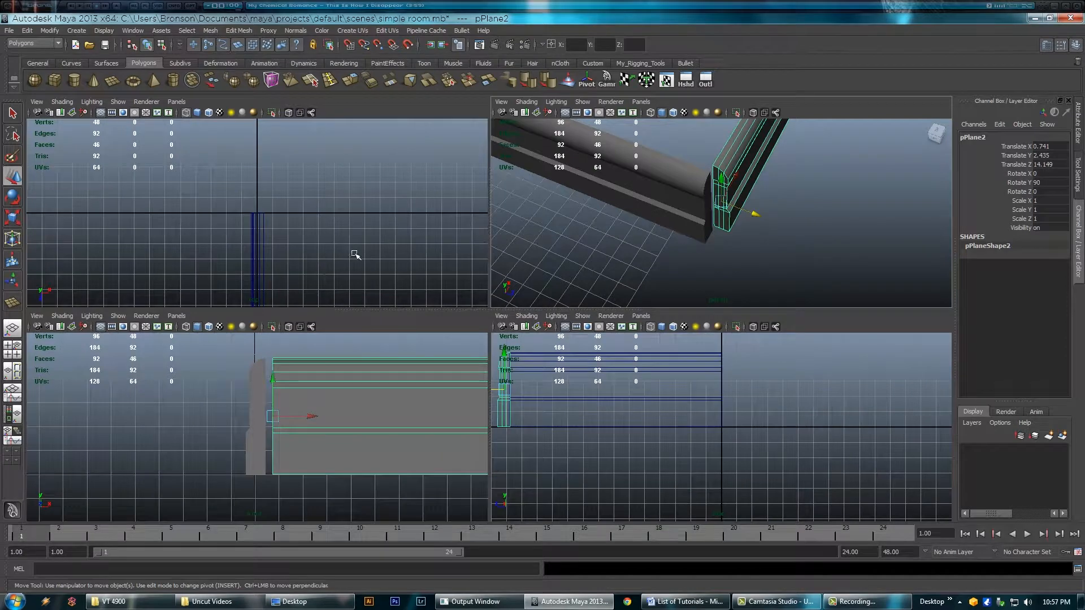
pyautogui.press('space')
pyautogui.keyDown('alt'); pyautogui.moveTo(525, 337); pyautogui.dragTo(496, 162, button='middle'); pyautogui.keyUp('alt')
pyautogui.scroll(-3, 412, 352)
pyautogui.scroll(-1, 412, 352)
pyautogui.keyDown('alt'); pyautogui.moveTo(411, 352); pyautogui.dragTo(386, 208, button='middle'); pyautogui.keyUp('alt')
pyautogui.scroll(8, 605, 409)
pyautogui.keyDown('alt'); pyautogui.moveTo(535, 315); pyautogui.dragTo(663, 211, button='middle'); pyautogui.keyUp('alt')
pyautogui.scroll(1, 721, 353)
pyautogui.scroll(2, 721, 353)
pyautogui.moveTo(594, 236); pyautogui.dragTo(574, 236)
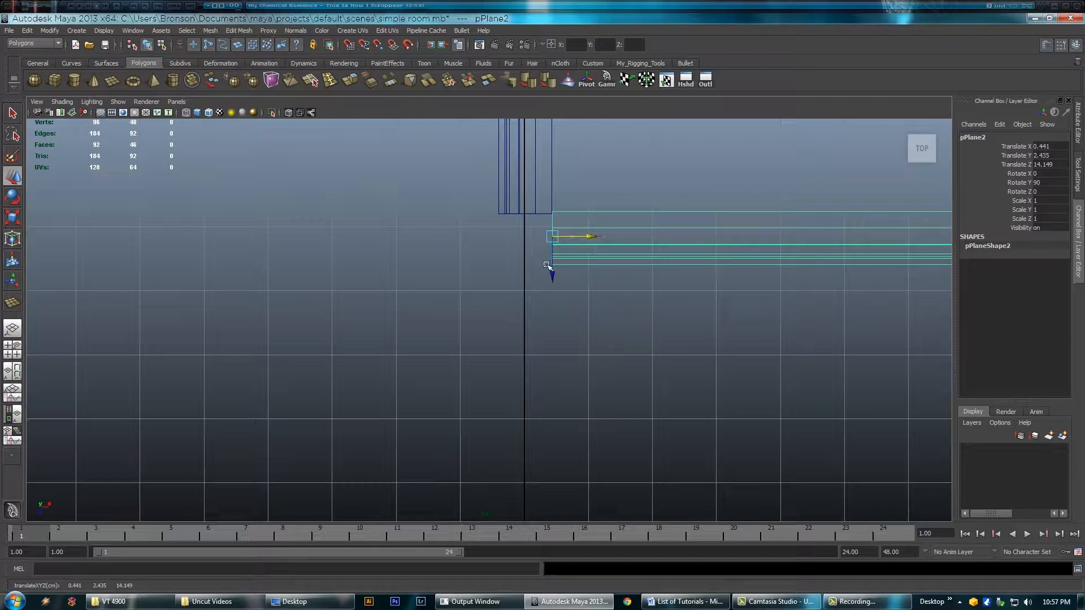
pyautogui.moveTo(553, 275); pyautogui.dragTo(552, 272)
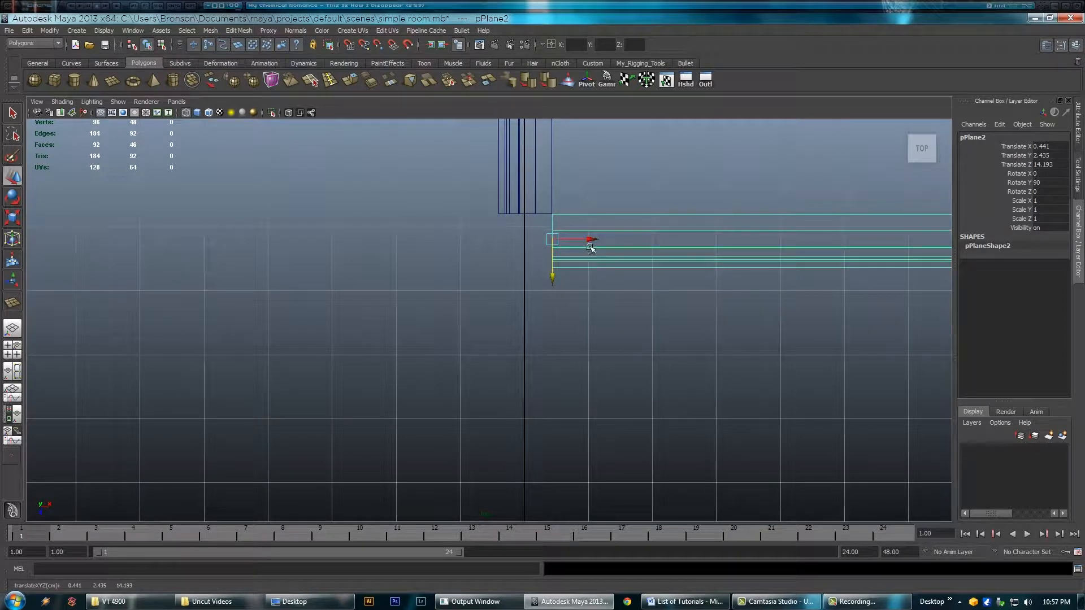
pyautogui.moveTo(591, 241); pyautogui.dragTo(591, 242)
# Step: Return to the perspective view and put the rotated copy into vertex mode near the corner
pyautogui.press('space')
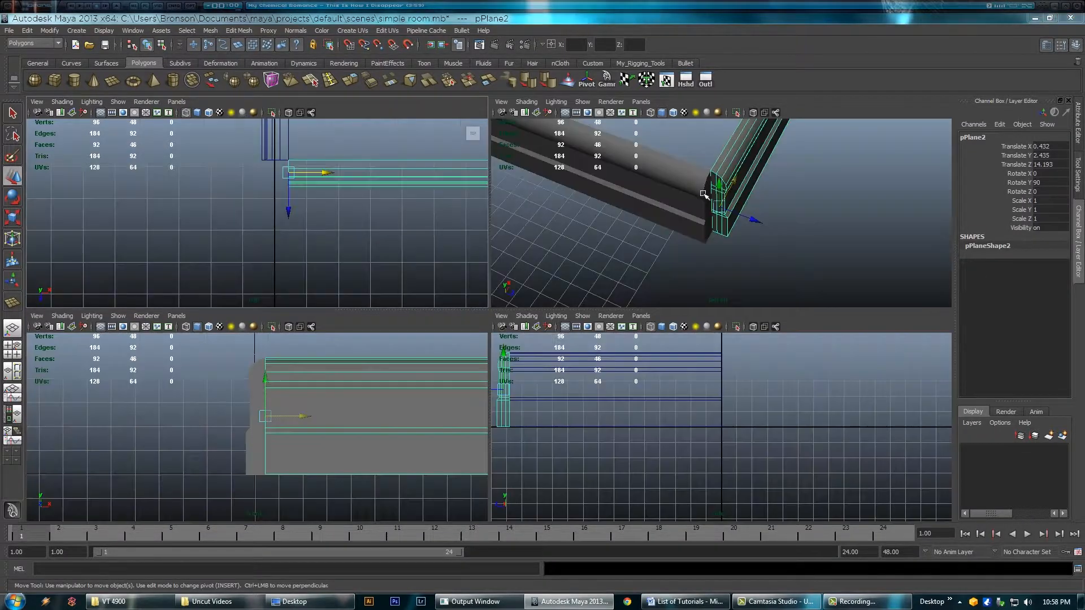
pyautogui.press('space')
pyautogui.keyDown('alt'); pyautogui.moveTo(605, 291); pyautogui.dragTo(485, 230); pyautogui.keyUp('alt')
pyautogui.moveTo(484, 230); pyautogui.dragTo(452, 226, button='right')
pyautogui.keyDown('alt'); pyautogui.moveTo(475, 234); pyautogui.dragTo(468, 243); pyautogui.keyUp('alt')
# Step: Select all vertices at the copy's corner end and try to rotate them into a mitre angle
pyautogui.moveTo(489, 174); pyautogui.dragTo(394, 381)
pyautogui.keyDown('alt'); pyautogui.moveTo(460, 414); pyautogui.dragTo(484, 412); pyautogui.keyUp('alt')
pyautogui.press('e')
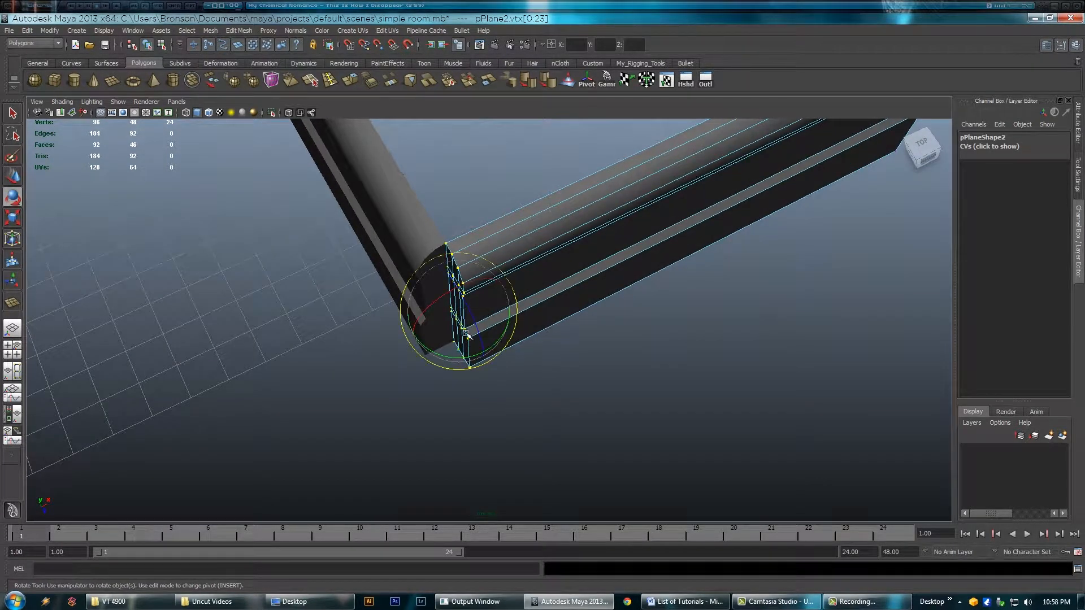
pyautogui.moveTo(473, 359); pyautogui.dragTo(508, 405)
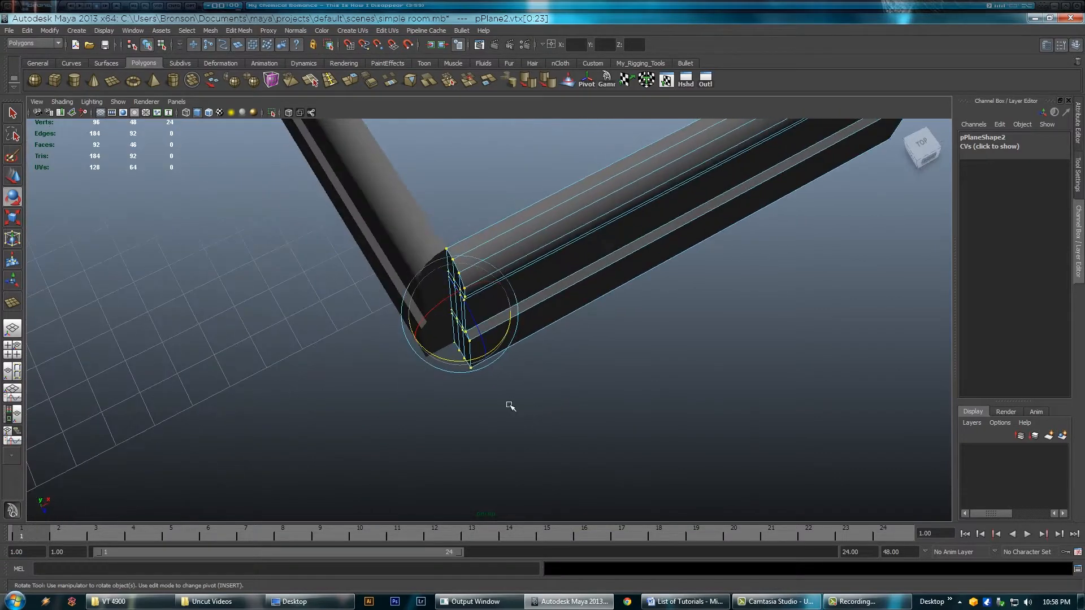
# Step: In the top view, shift the copy's end vertices row by row along X, outermost furthest, to form a diagonal mitre
pyautogui.press('space')
pyautogui.press('space')
pyautogui.keyDown('alt'); pyautogui.moveTo(427, 315); pyautogui.dragTo(493, 391, button='middle'); pyautogui.keyUp('alt')
pyautogui.moveTo(519, 340); pyautogui.dragTo(440, 276)
pyautogui.press('w')
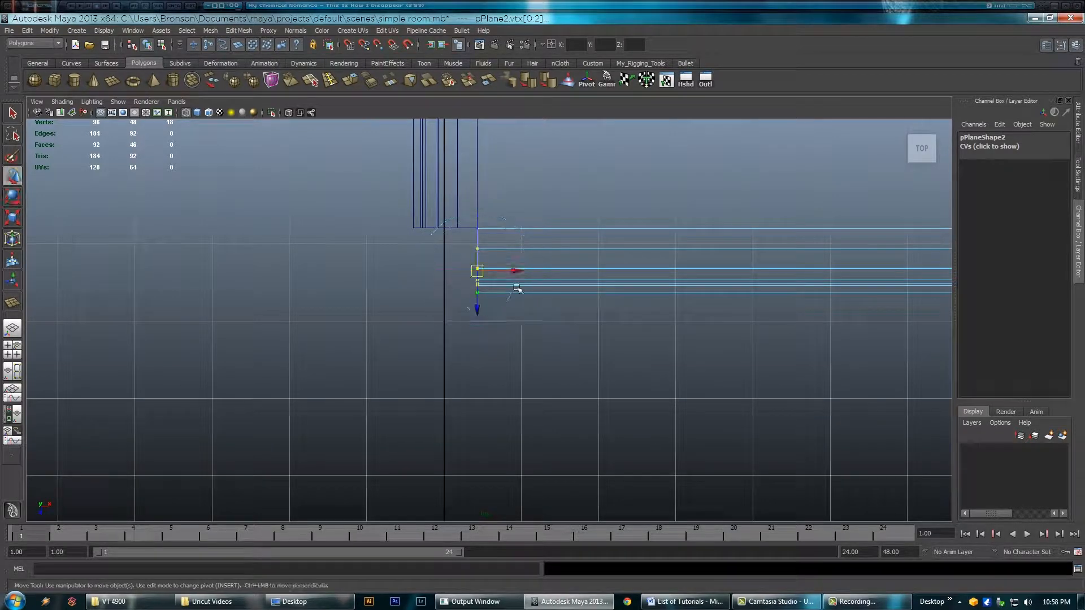
pyautogui.moveTo(516, 271); pyautogui.dragTo(501, 273)
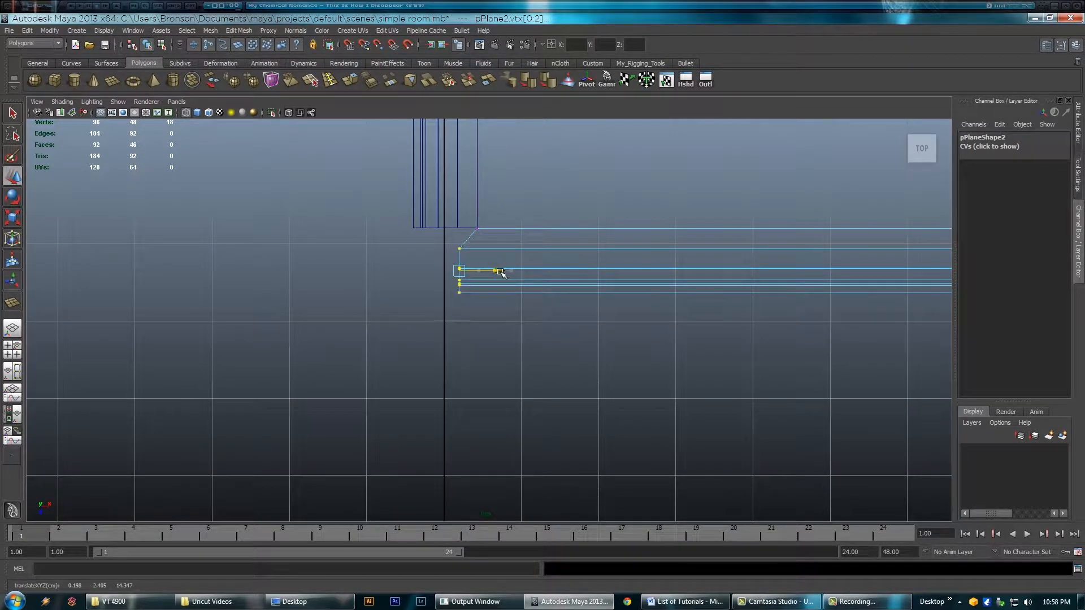
pyautogui.moveTo(497, 259); pyautogui.dragTo(450, 310)
pyautogui.moveTo(498, 281); pyautogui.dragTo(484, 280)
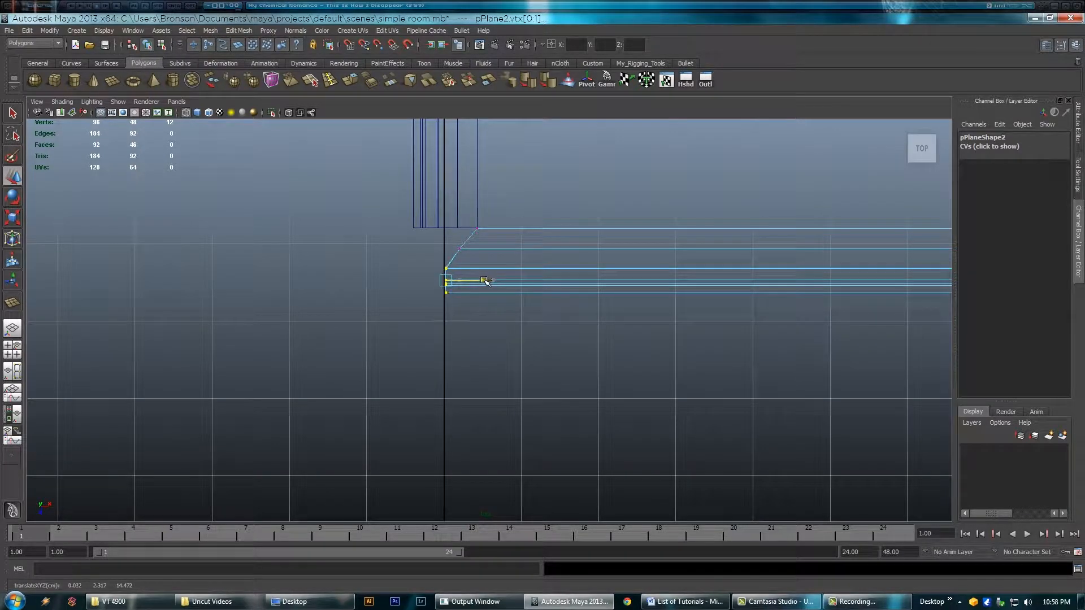
pyautogui.moveTo(417, 322); pyautogui.dragTo(418, 291)
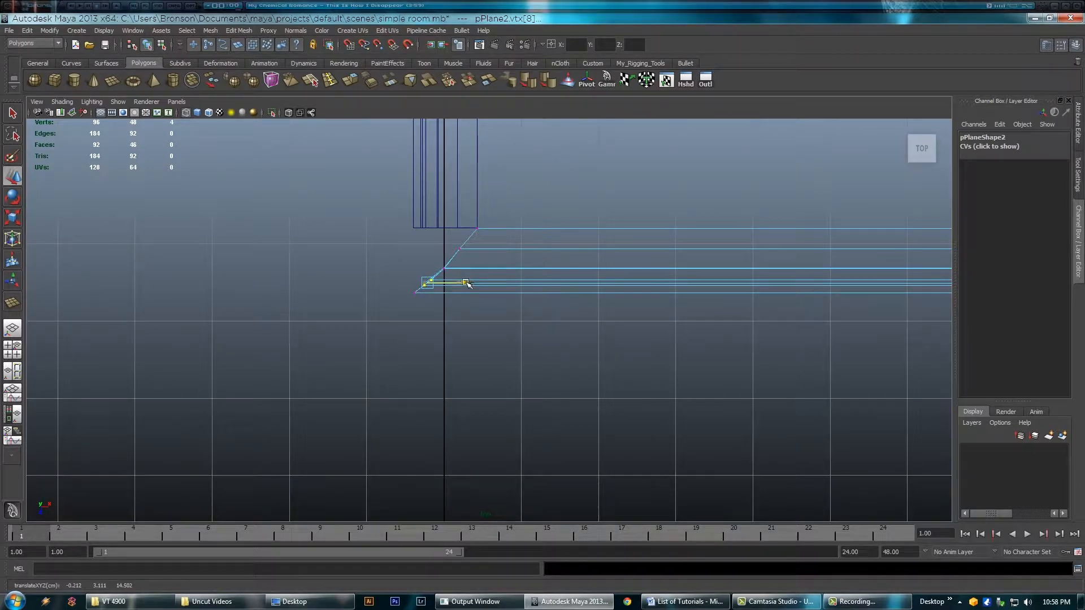
# Step: Fine-tune the copy's individual end vertices along X to line them up with the mitre diagonal
pyautogui.keyDown('alt'); pyautogui.moveTo(446, 325); pyautogui.dragTo(796, 364, button='right'); pyautogui.keyUp('alt')
pyautogui.click(523, 257)
pyautogui.moveTo(565, 253); pyautogui.dragTo(568, 258)
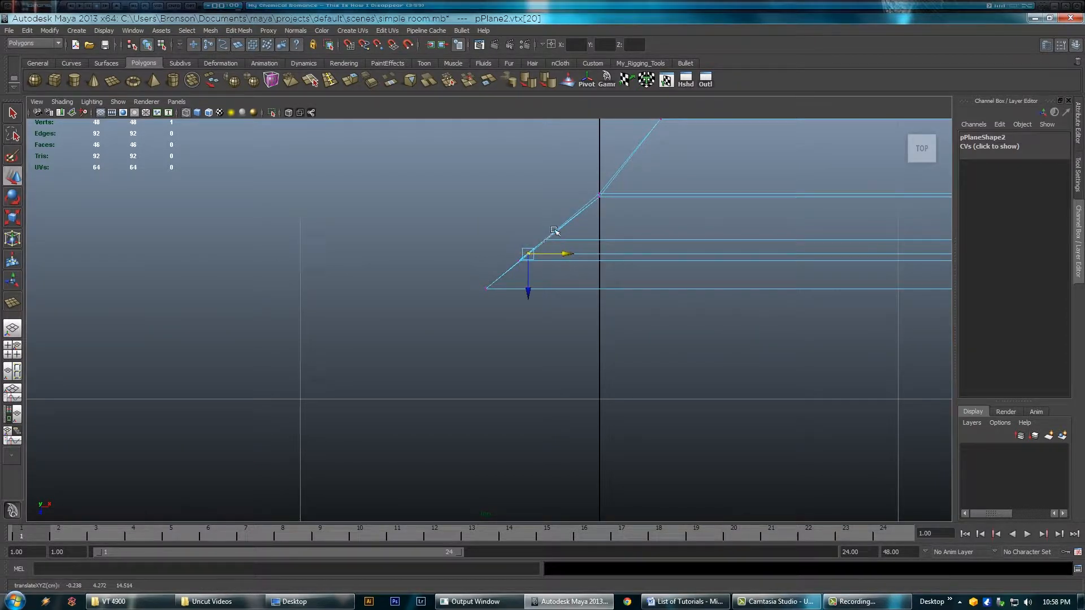
pyautogui.keyDown('alt'); pyautogui.moveTo(577, 235); pyautogui.dragTo(569, 247, button='middle'); pyautogui.keyUp('alt')
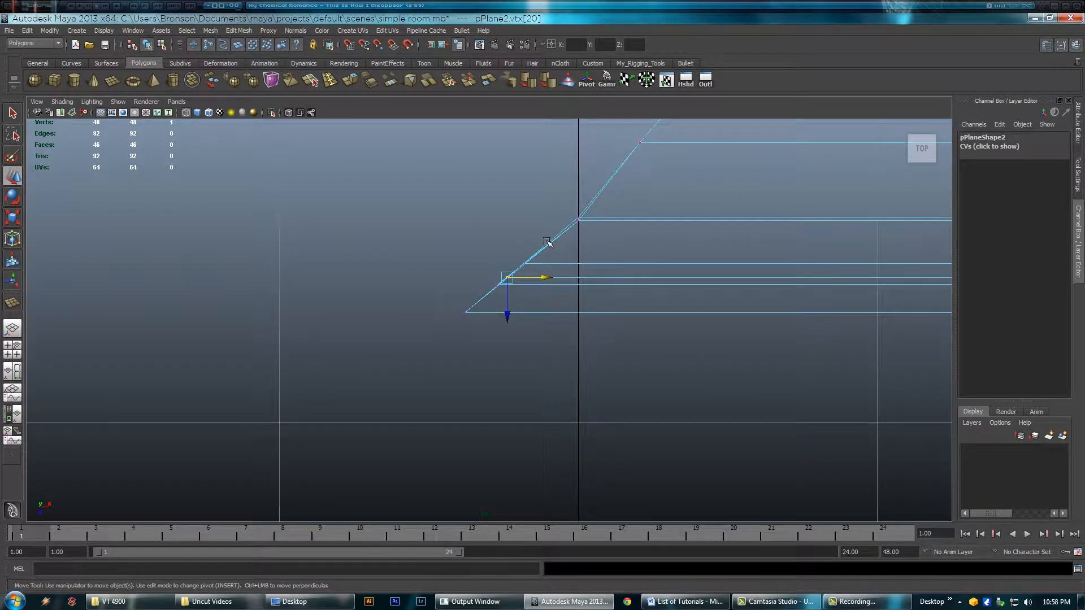
pyautogui.moveTo(465, 337); pyautogui.dragTo(574, 265)
pyautogui.keyDown('alt'); pyautogui.moveTo(595, 261); pyautogui.dragTo(520, 304, button='right'); pyautogui.keyUp('alt')
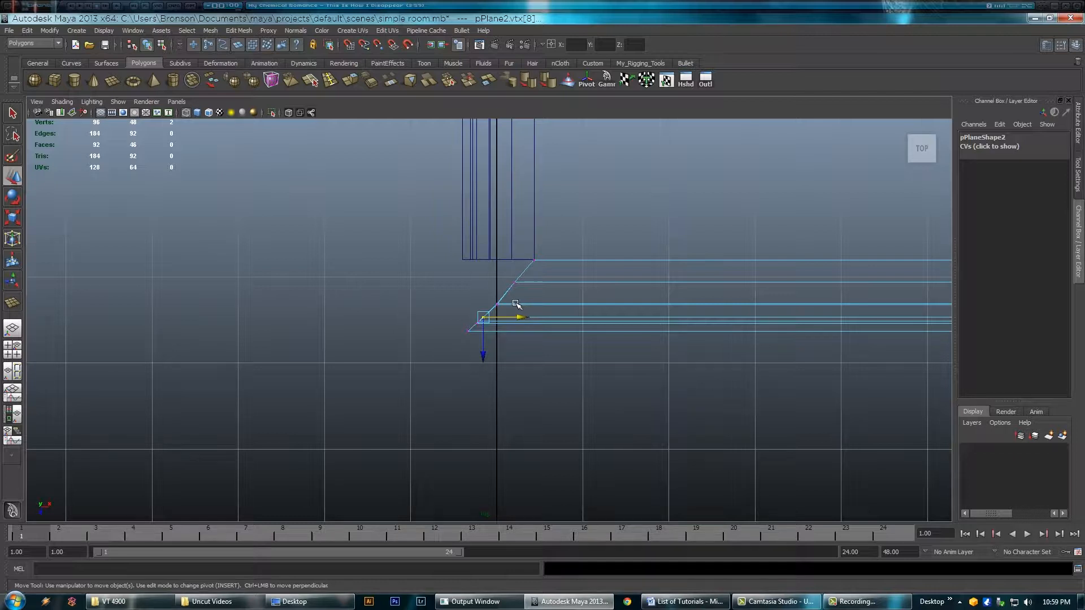
pyautogui.scroll(5, 453, 347)
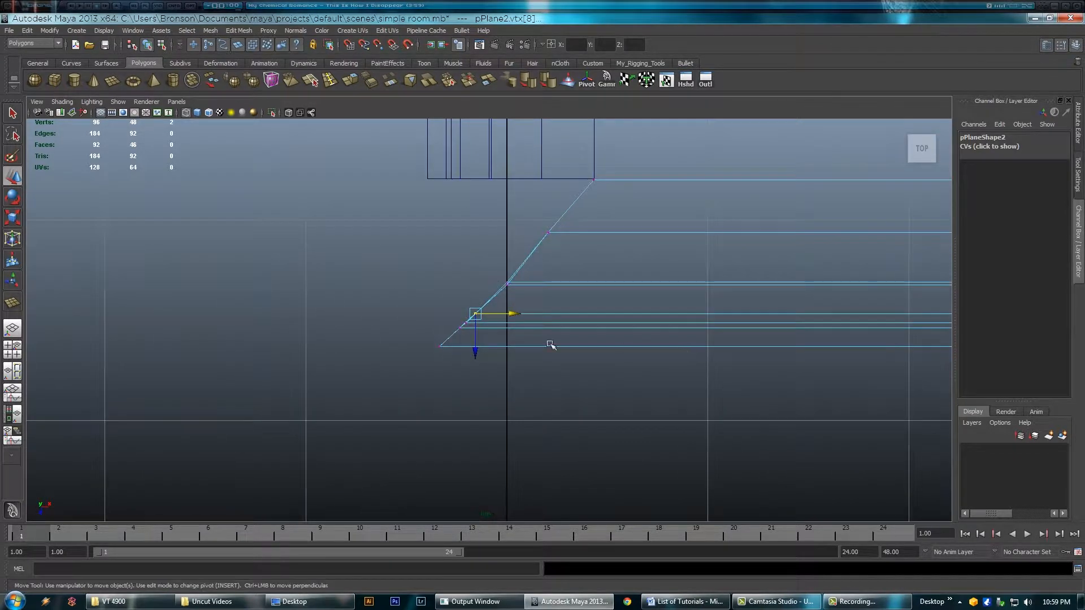
pyautogui.click(504, 295)
pyautogui.moveTo(510, 317); pyautogui.dragTo(508, 319)
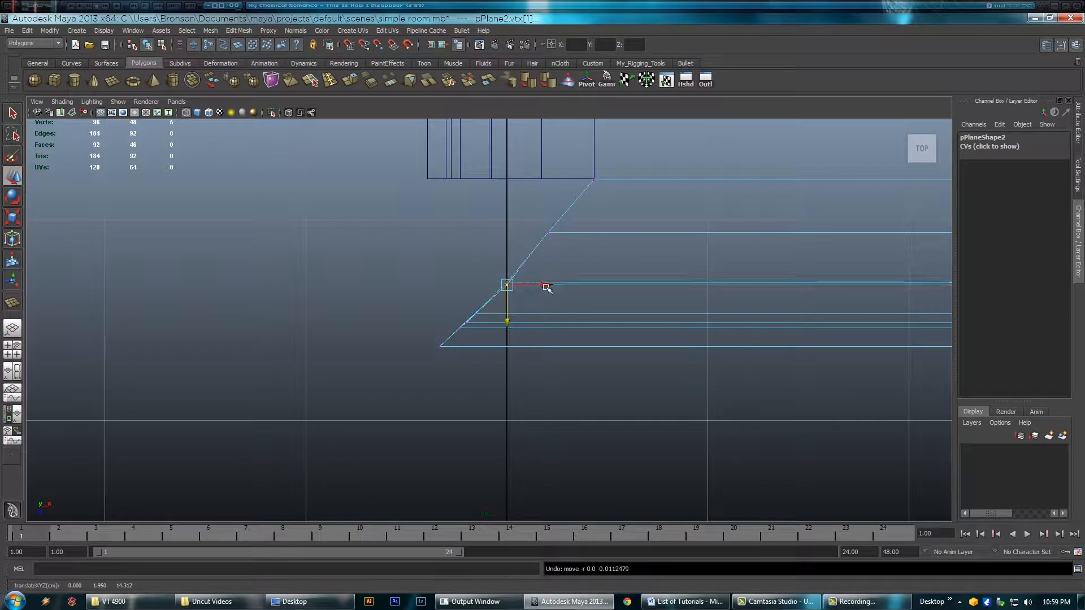
# Step: Put the original board into vertex mode and extend its end vertices row by row along Z to the copy's mitred edge
pyautogui.keyDown('alt'); pyautogui.moveTo(500, 268); pyautogui.dragTo(495, 321, button='middle'); pyautogui.keyUp('alt')
pyautogui.keyDown('alt'); pyautogui.moveTo(556, 301); pyautogui.dragTo(452, 295, button='right'); pyautogui.keyUp('alt')
pyautogui.keyDown('alt'); pyautogui.moveTo(696, 320); pyautogui.dragTo(757, 320, button='right'); pyautogui.keyUp('alt')
pyautogui.moveTo(484, 286); pyautogui.dragTo(473, 274, button='right')
pyautogui.moveTo(474, 274); pyautogui.dragTo(457, 388)
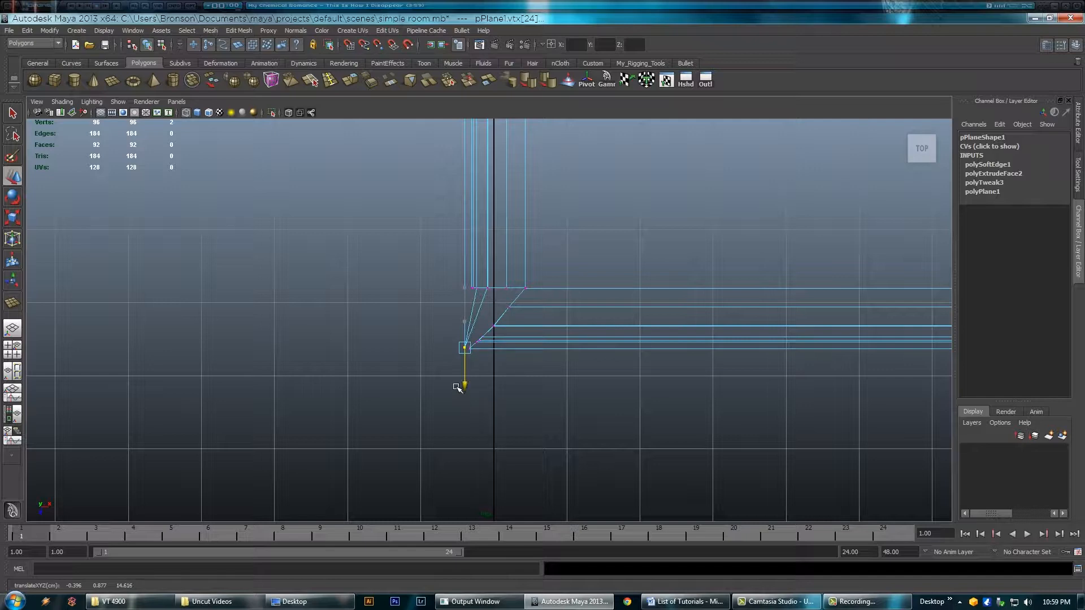
pyautogui.moveTo(469, 282); pyautogui.dragTo(475, 354)
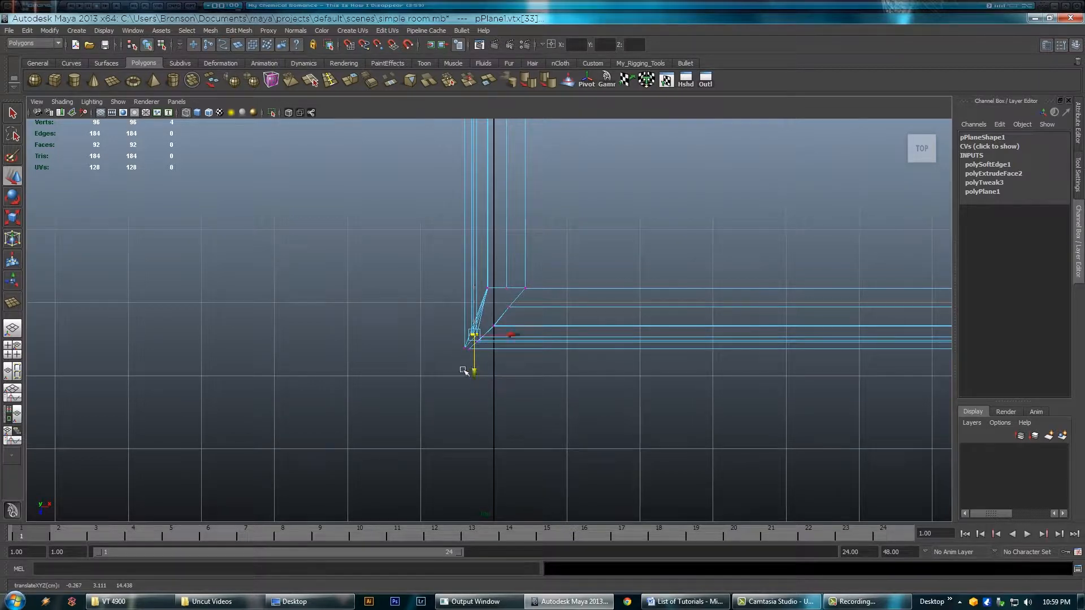
pyautogui.scroll(2, 464, 370)
pyautogui.moveTo(501, 272); pyautogui.dragTo(486, 369)
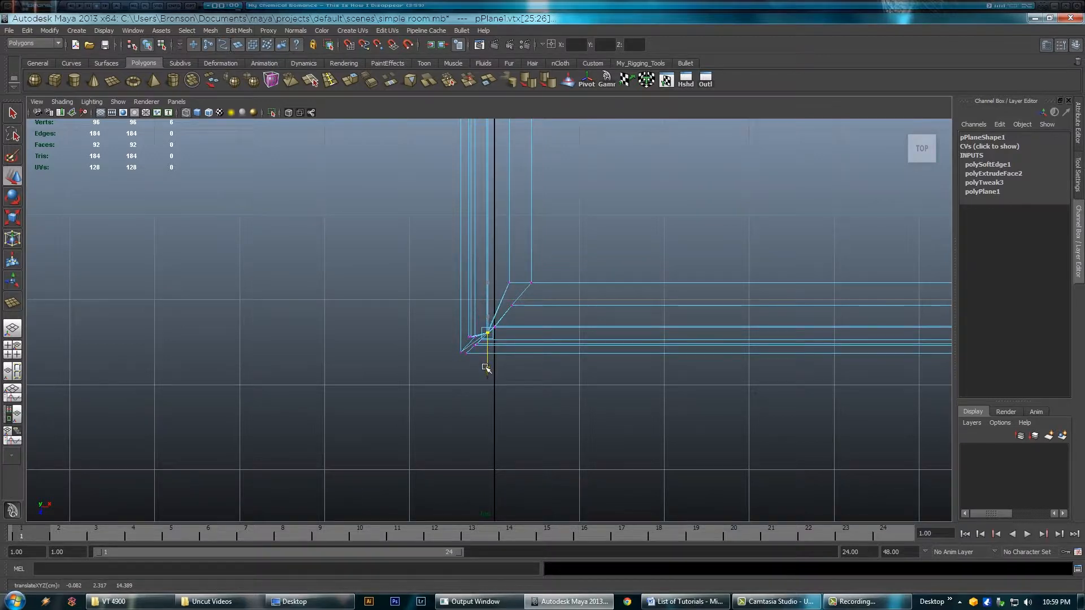
pyautogui.moveTo(518, 270); pyautogui.dragTo(507, 346)
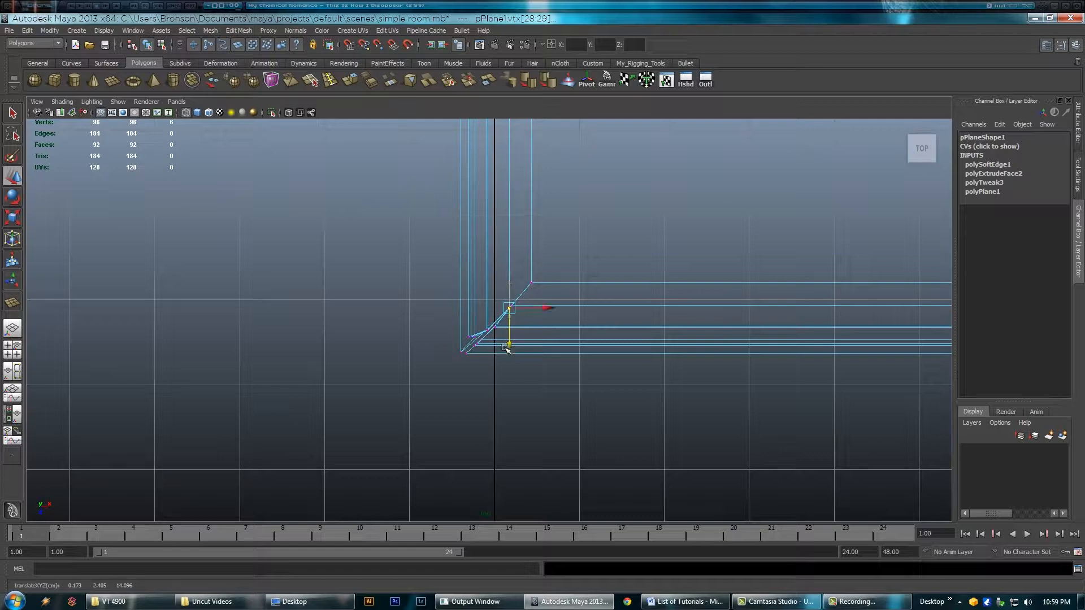
# Step: Nudge the copy's mitre vertices along X and the original's outer vertices along Z to close the gaps in the joint
pyautogui.scroll(2, 496, 339)
pyautogui.scroll(2, 508, 328)
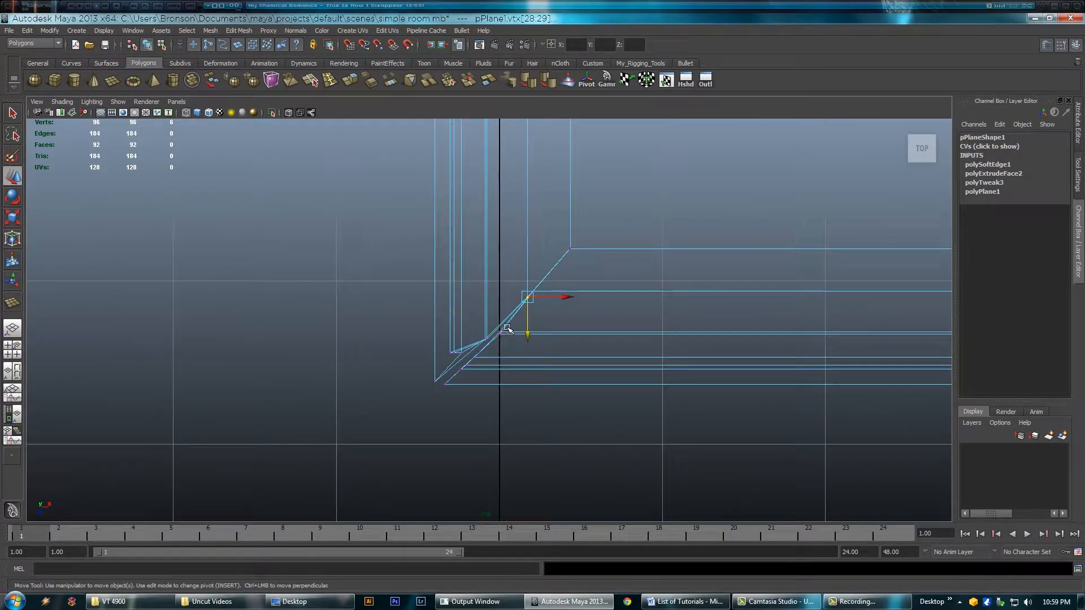
pyautogui.moveTo(495, 344); pyautogui.dragTo(436, 418)
pyautogui.moveTo(507, 358); pyautogui.dragTo(496, 351)
pyautogui.scroll(2, 537, 368)
pyautogui.keyDown('alt'); pyautogui.moveTo(492, 368); pyautogui.dragTo(547, 334, button='middle'); pyautogui.keyUp('alt')
pyautogui.scroll(1, 534, 324)
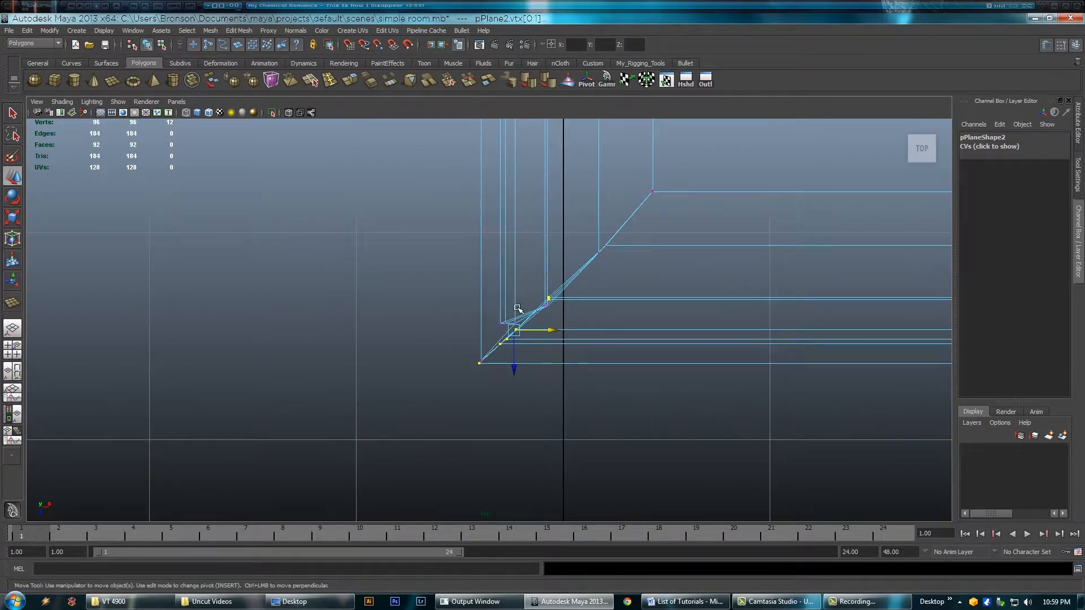
pyautogui.moveTo(494, 331); pyautogui.dragTo(509, 359)
pyautogui.moveTo(517, 312); pyautogui.dragTo(500, 333)
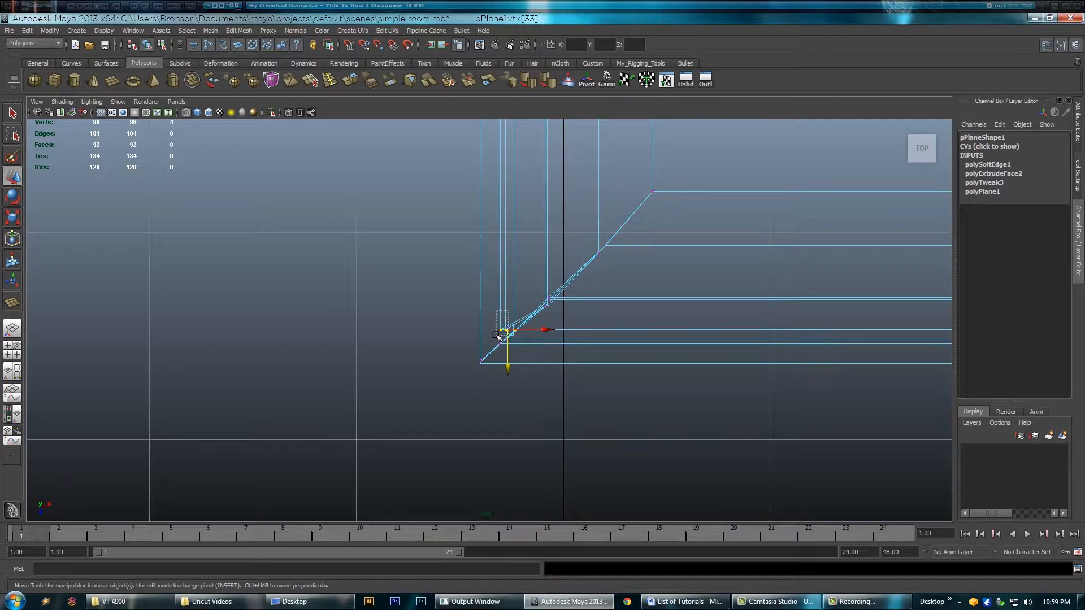
pyautogui.moveTo(500, 333); pyautogui.dragTo(503, 375)
# Step: Switch back to the perspective view and return both mitred boards to object mode
pyautogui.press('space')
pyautogui.press('space')
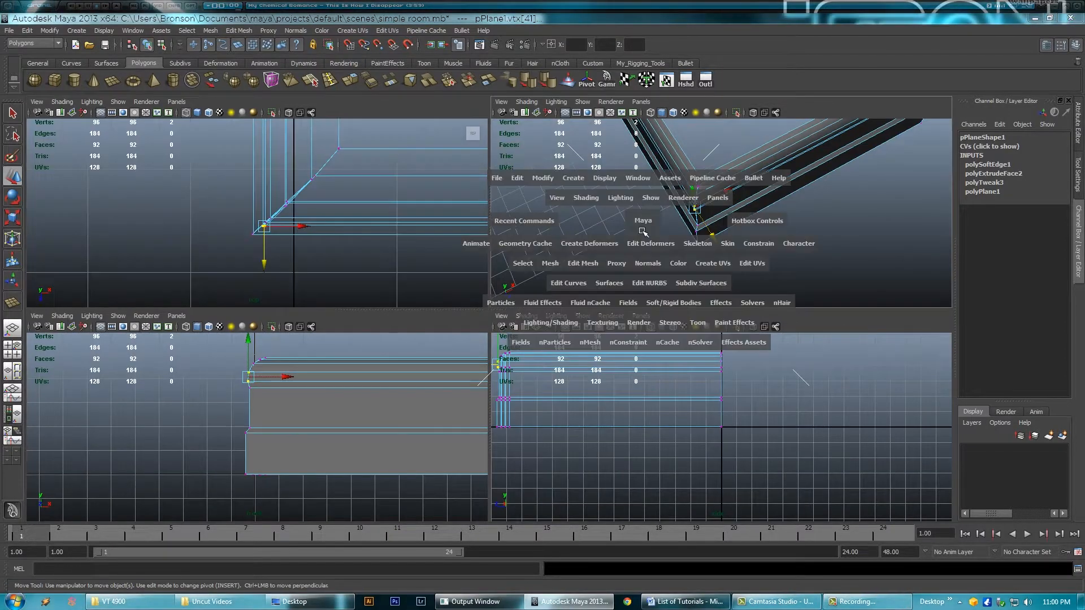
pyautogui.keyDown('alt'); pyautogui.moveTo(567, 307); pyautogui.dragTo(475, 235); pyautogui.keyUp('alt')
pyautogui.moveTo(475, 235); pyautogui.dragTo(509, 218, button='right')
pyautogui.keyDown('alt'); pyautogui.moveTo(614, 281); pyautogui.dragTo(527, 270); pyautogui.keyUp('alt')
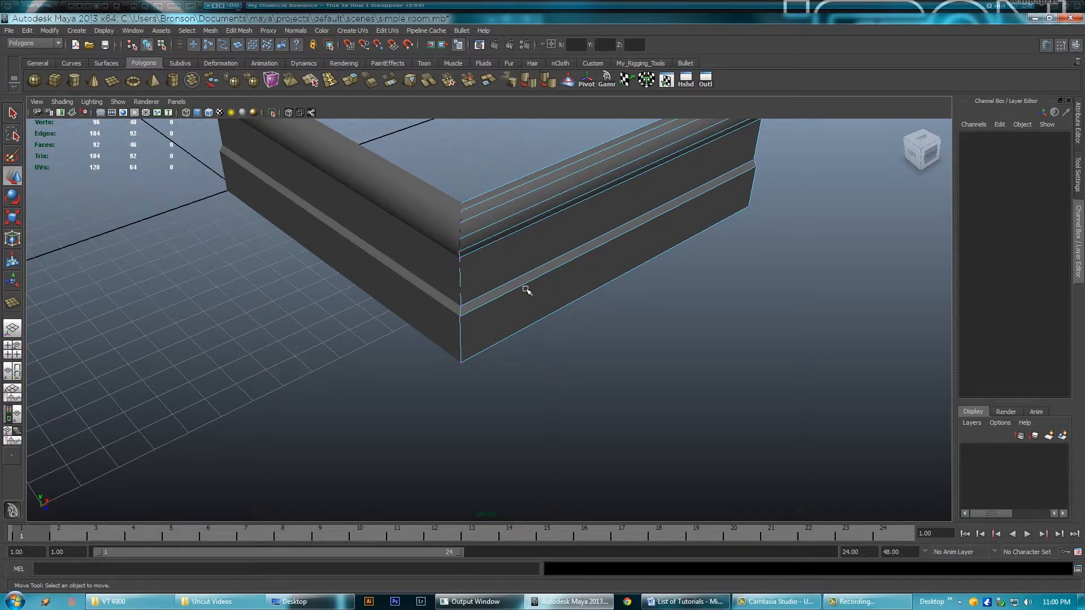
pyautogui.keyDown('alt'); pyautogui.moveTo(571, 305); pyautogui.dragTo(491, 288); pyautogui.keyUp('alt')
pyautogui.moveTo(465, 257); pyautogui.dragTo(503, 236, button='right')
pyautogui.press('3')
# Step: Inspect the mitred corner between the two boards from several angles
pyautogui.keyDown('alt'); pyautogui.moveTo(593, 273); pyautogui.dragTo(496, 285); pyautogui.keyUp('alt')
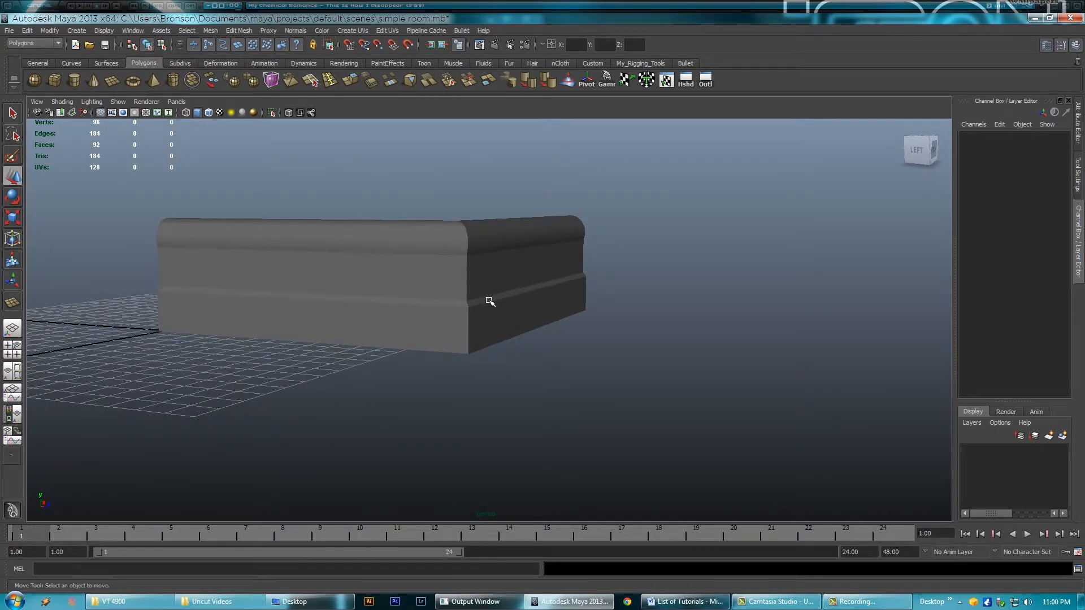
pyautogui.keyDown('alt'); pyautogui.moveTo(490, 301); pyautogui.dragTo(443, 317); pyautogui.keyUp('alt')
pyautogui.keyDown('alt'); pyautogui.moveTo(444, 317); pyautogui.dragTo(644, 316, button='middle'); pyautogui.keyUp('alt')
pyautogui.keyDown('alt'); pyautogui.moveTo(645, 316); pyautogui.dragTo(530, 309); pyautogui.keyUp('alt')
pyautogui.keyDown('alt'); pyautogui.moveTo(530, 309); pyautogui.dragTo(456, 289, button='middle'); pyautogui.keyUp('alt')
pyautogui.scroll(4, 499, 289)
pyautogui.keyDown('alt'); pyautogui.moveTo(473, 268); pyautogui.dragTo(588, 315); pyautogui.keyUp('alt')
pyautogui.keyDown('alt'); pyautogui.moveTo(494, 295); pyautogui.dragTo(548, 299); pyautogui.keyUp('alt')
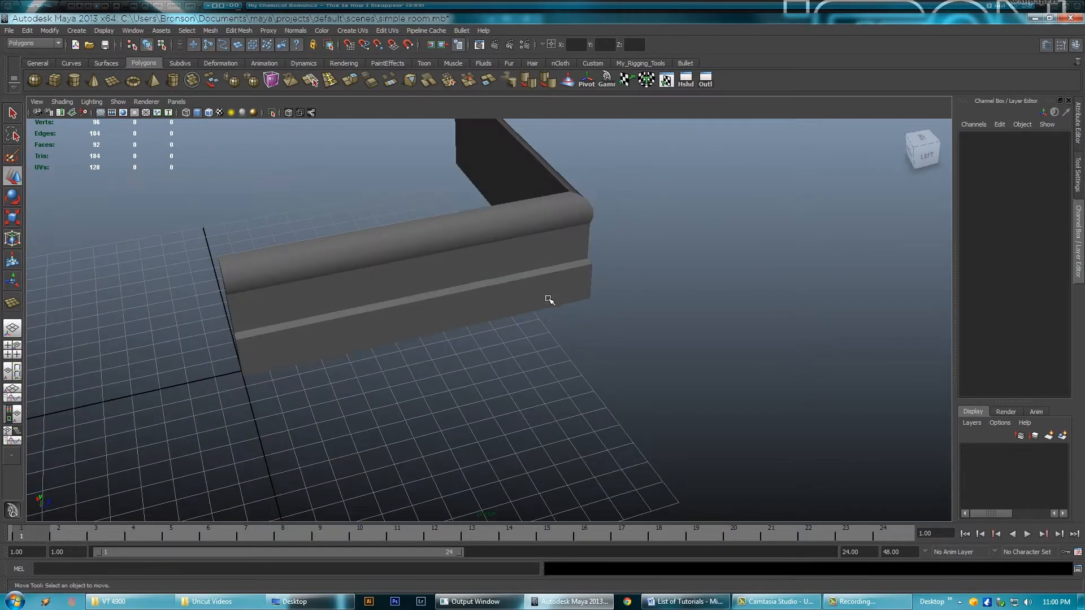
# Step: Duplicate the original board and move the copy lengthwise past its unmitred end, to about -28.94 in Translate Z
pyautogui.click(393, 240)
pyautogui.keyDown('alt'); pyautogui.moveTo(469, 277); pyautogui.dragTo(482, 284, button='right'); pyautogui.keyUp('alt')
pyautogui.keyDown('alt'); pyautogui.moveTo(519, 269); pyautogui.dragTo(91, 237); pyautogui.keyUp('alt')
pyautogui.hotkey('ctrl', 'd')
pyautogui.keyDown('alt'); pyautogui.moveTo(289, 284); pyautogui.dragTo(601, 296, button='middle'); pyautogui.keyUp('alt')
pyautogui.moveTo(388, 255); pyautogui.dragTo(265, 248)
# Step: Lengthen the new copy by scaling it to about 1.704 in Scale Z and check it against the other boards
pyautogui.press('r')
pyautogui.keyDown('alt'); pyautogui.moveTo(245, 293); pyautogui.dragTo(240, 264); pyautogui.keyUp('alt')
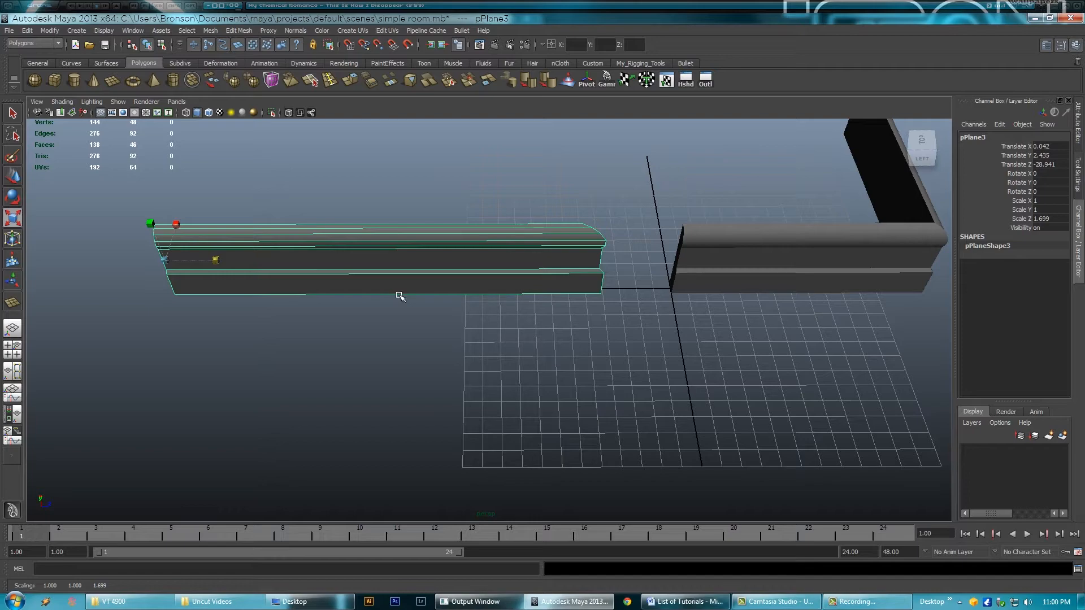
pyautogui.keyDown('alt'); pyautogui.moveTo(403, 281); pyautogui.dragTo(237, 232); pyautogui.keyUp('alt')
pyautogui.keyDown('alt'); pyautogui.moveTo(443, 274); pyautogui.dragTo(473, 320); pyautogui.keyUp('alt')
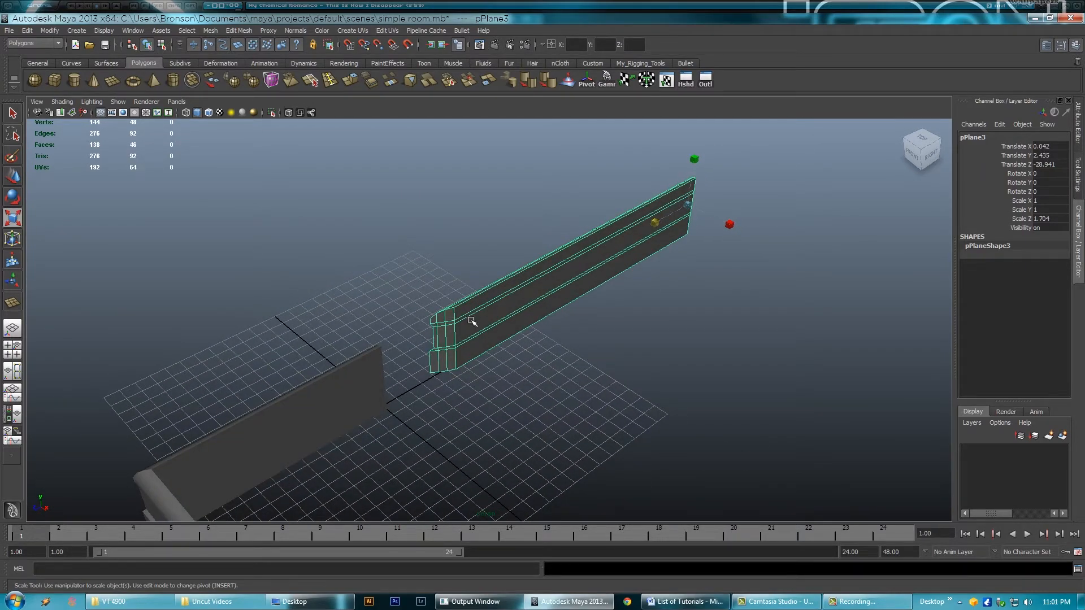
pyautogui.keyDown('alt'); pyautogui.moveTo(502, 336); pyautogui.dragTo(586, 327); pyautogui.keyUp('alt')
pyautogui.keyDown('alt'); pyautogui.moveTo(586, 327); pyautogui.dragTo(608, 308, button='middle'); pyautogui.keyUp('alt')
pyautogui.keyDown('alt'); pyautogui.moveTo(607, 308); pyautogui.dragTo(535, 338); pyautogui.keyUp('alt')
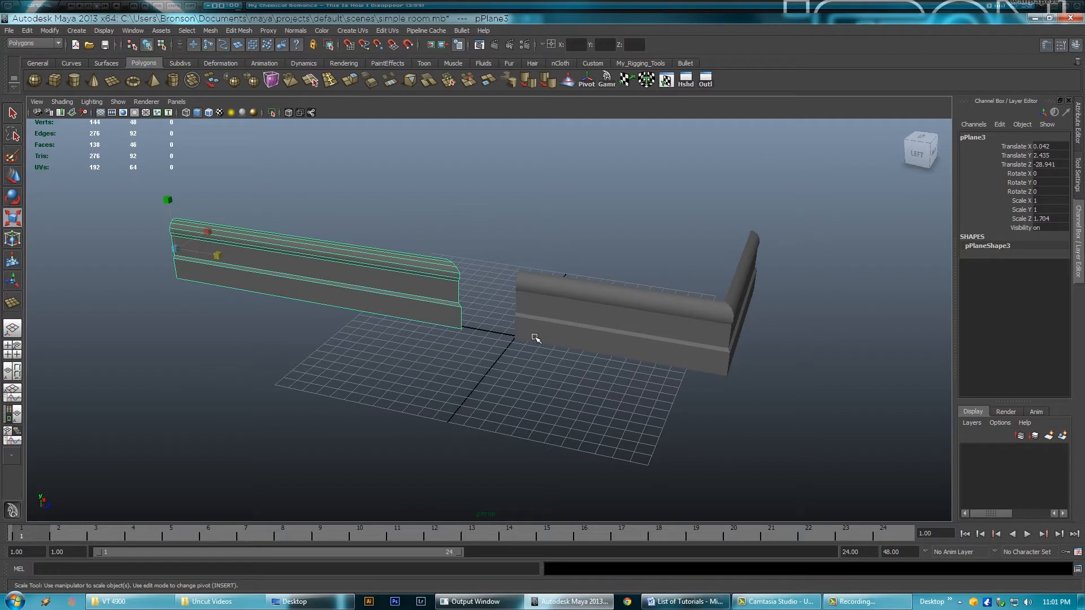